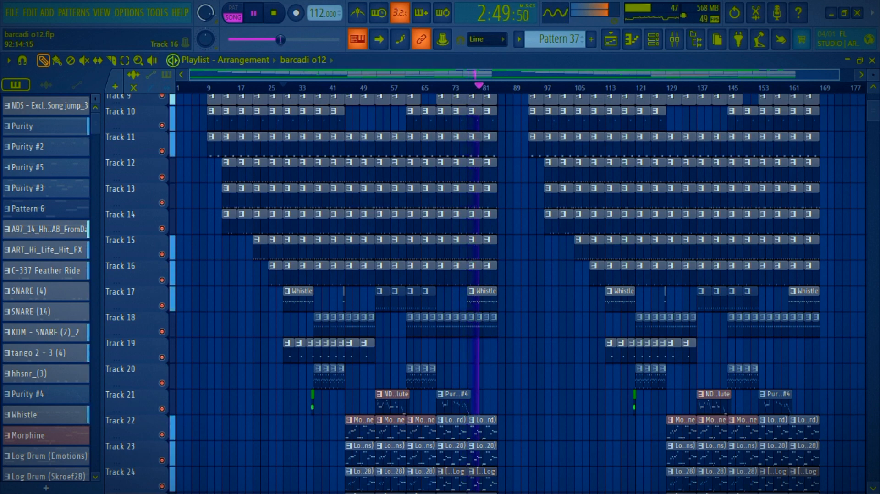
# Step: Review the arrangement from Track 9 down to the Gross Beat automation on Track 32 during playback, and stop the song
pyautogui.scroll(-2, 518, 294)
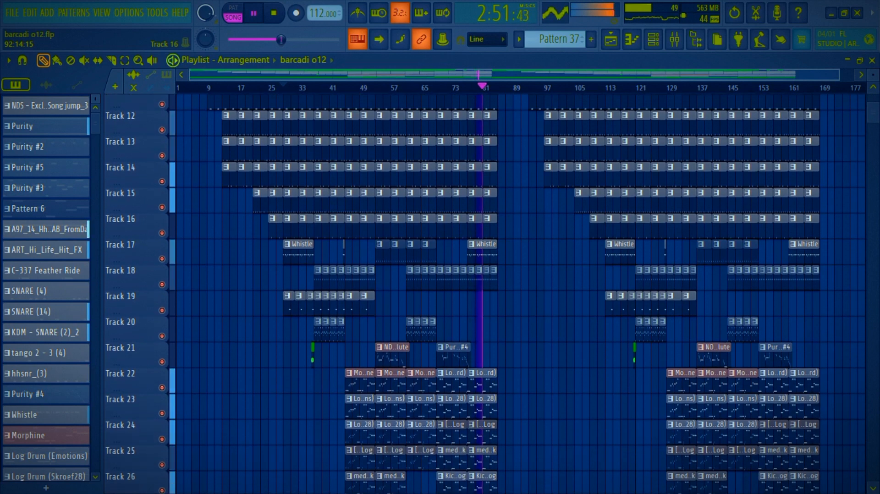
pyautogui.scroll(-4, 518, 293)
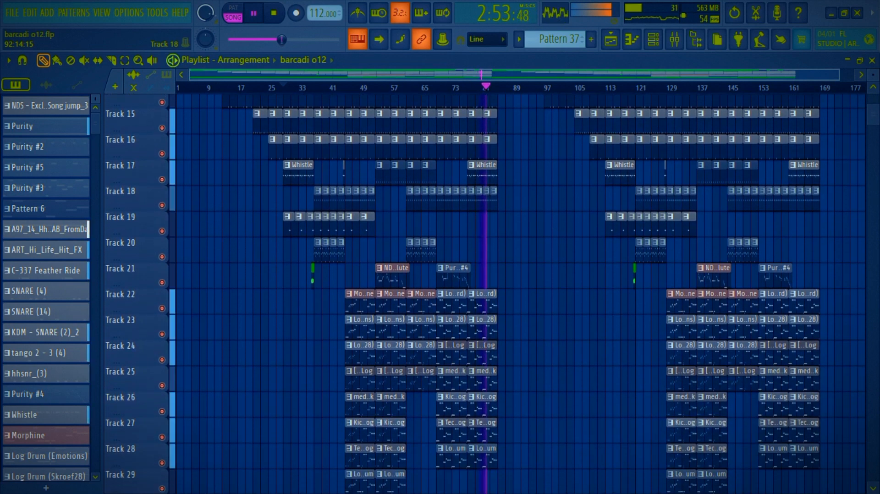
pyautogui.scroll(-2, 518, 293)
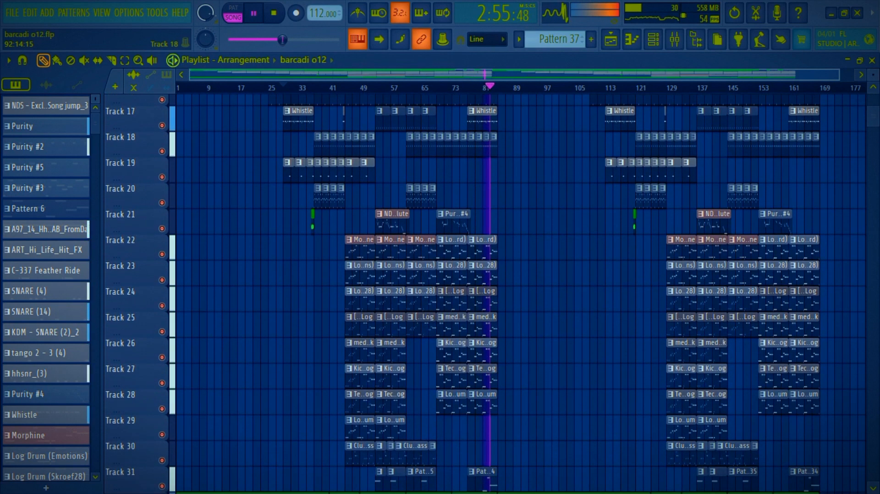
pyautogui.scroll(-1, 518, 294)
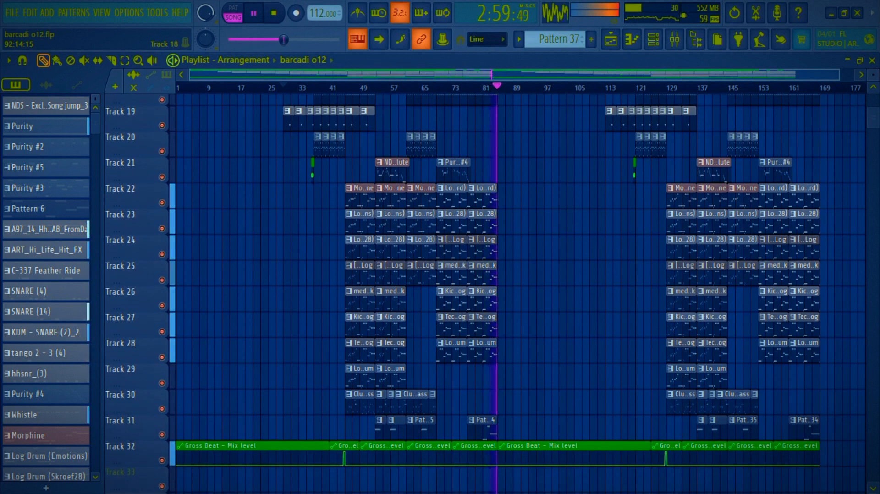
pyautogui.press('space')
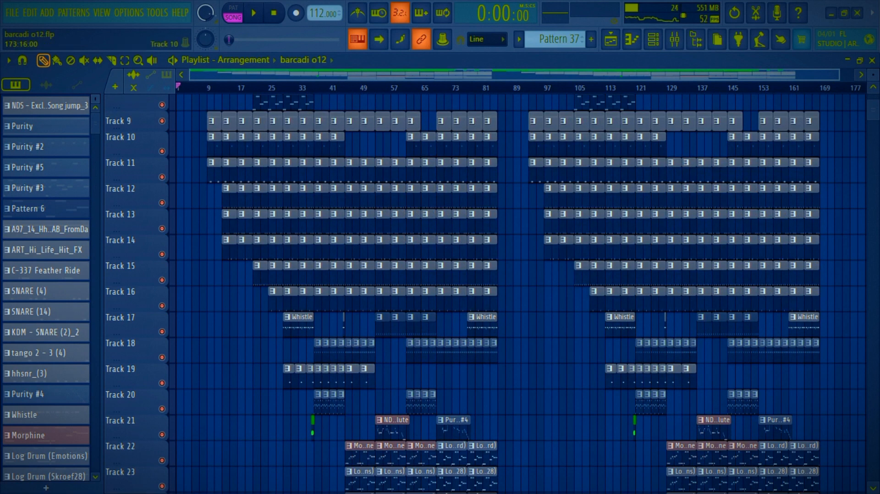
# Step: Solo Track 1 and listen to its NDS - Mathandos Loop_2 clips from the start of the song
pyautogui.scroll(8, 840, 144)
pyautogui.moveTo(838, 75); pyautogui.dragTo(286, 75)
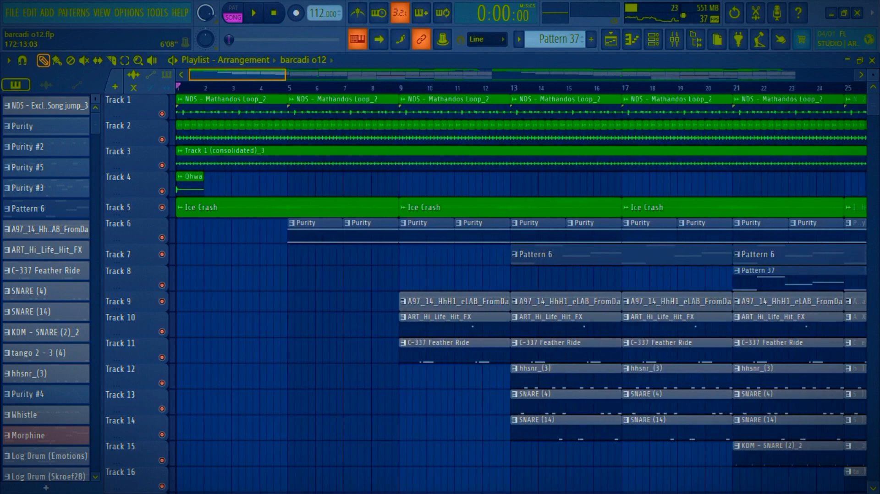
pyautogui.rightClick(162, 114)
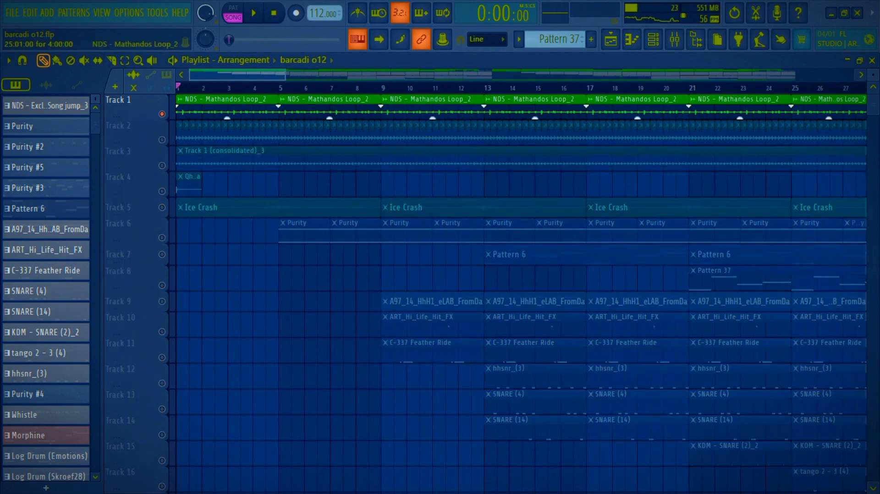
pyautogui.scroll(2, 162, 113)
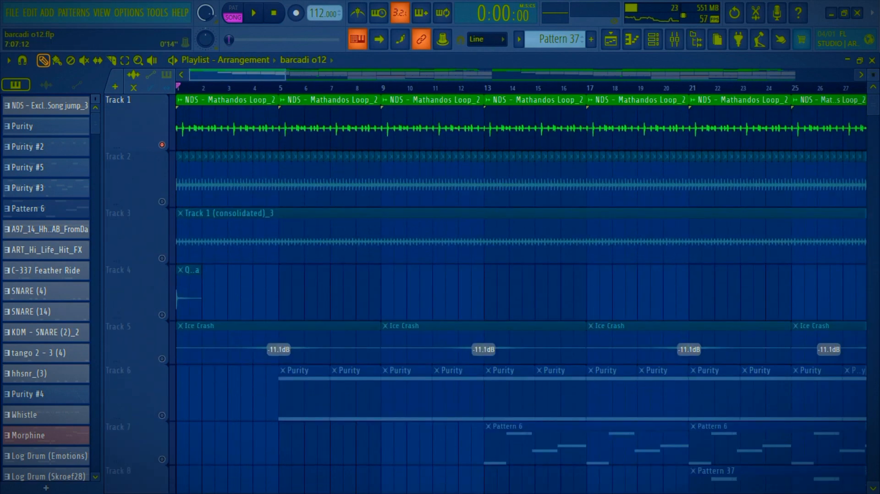
pyautogui.press('space')
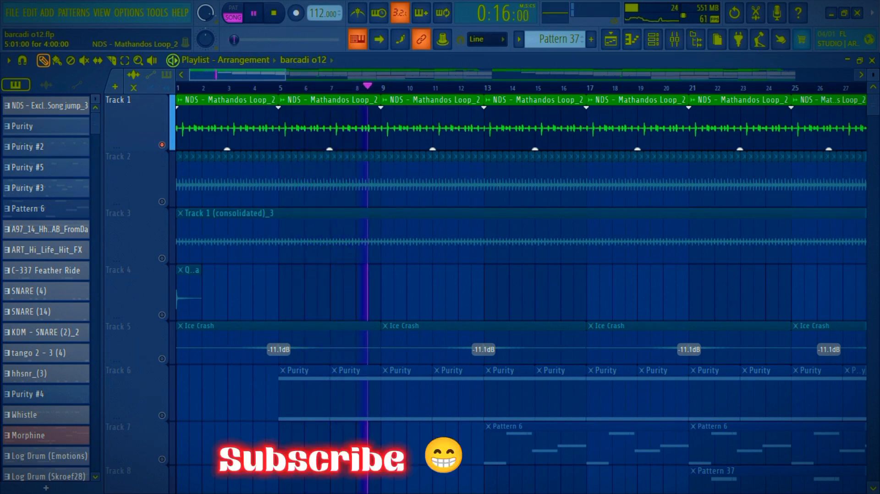
pyautogui.press('space')
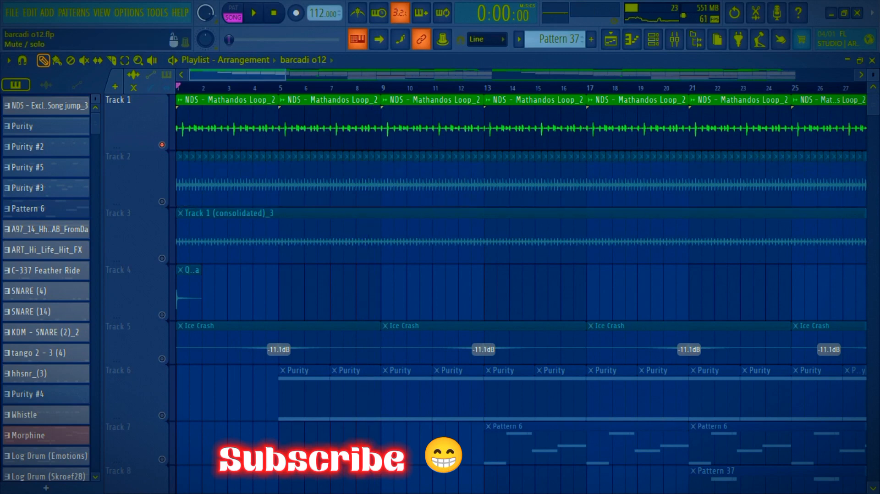
# Step: Solo Track 2 to listen to its repeated audio clips, and save the project
pyautogui.rightClick(161, 201)
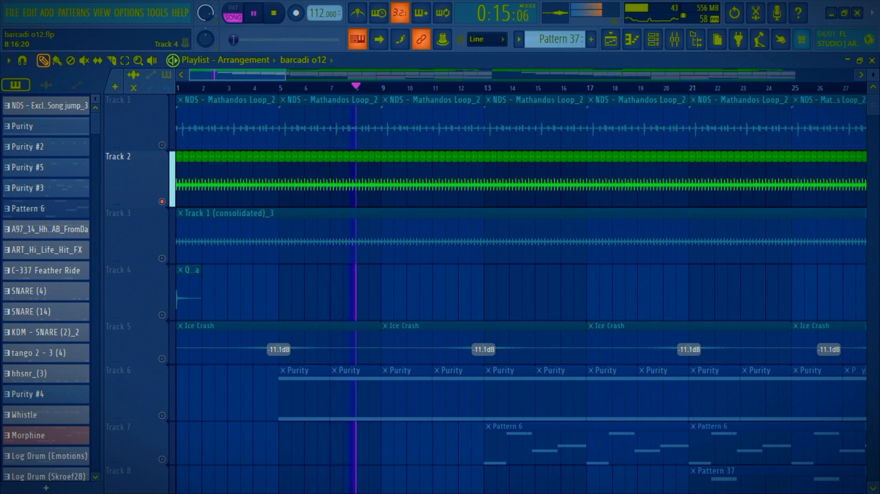
pyautogui.hotkey('ctrl', 's')
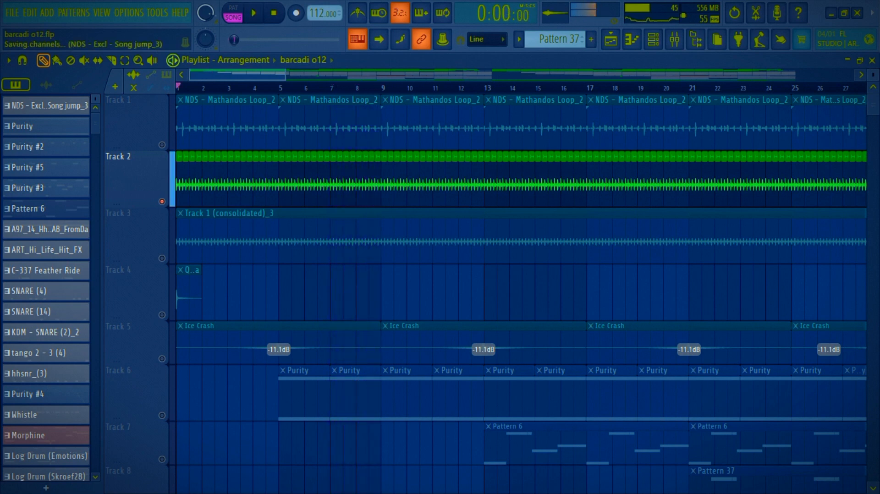
# Step: Solo Track 3 and listen to its Track 1 (consolidated)_3 clip from the start
pyautogui.rightClick(162, 259)
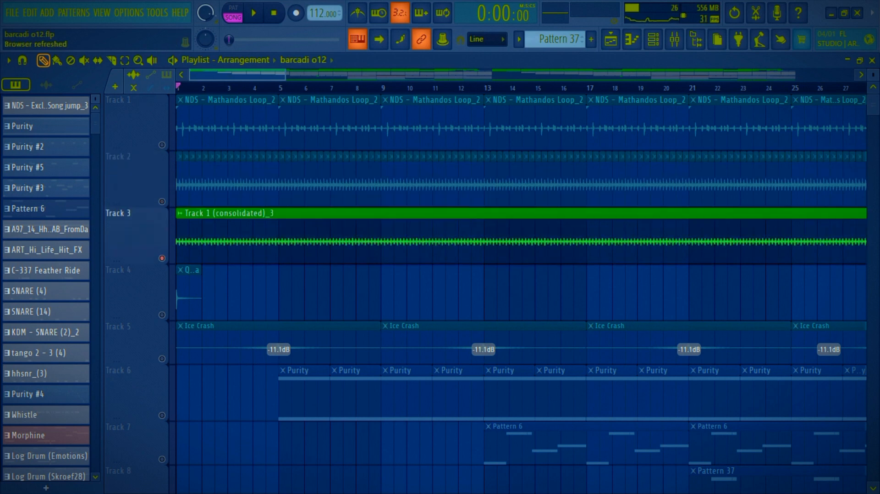
pyautogui.press('space')
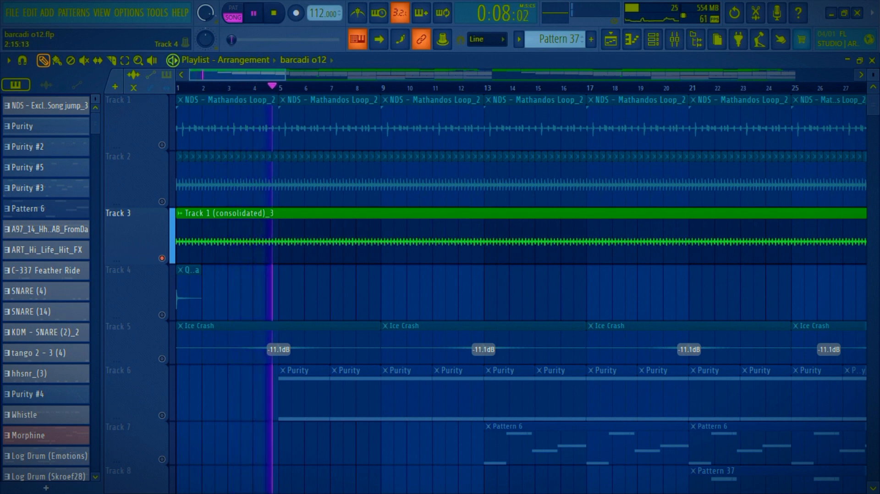
pyautogui.press('space')
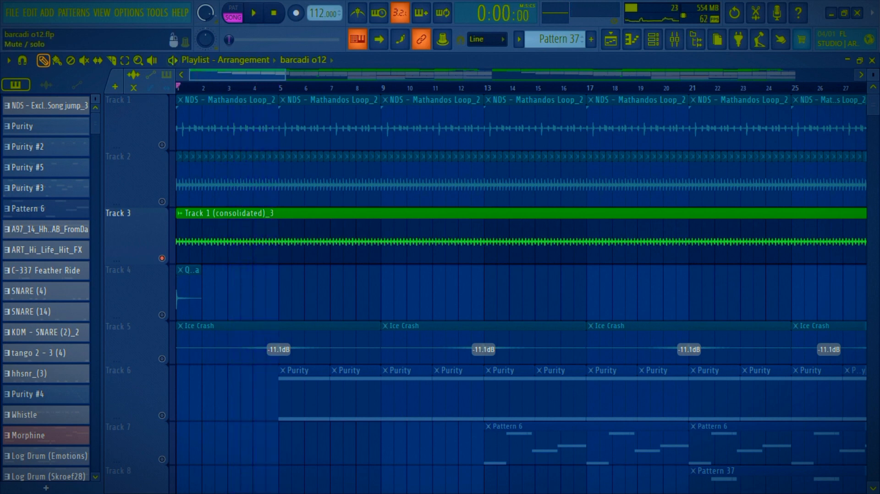
# Step: Listen in solo to the short sample on Track 4 and to the Ice Crash clips on Track 5
pyautogui.rightClick(161, 316)
pyautogui.press('space')
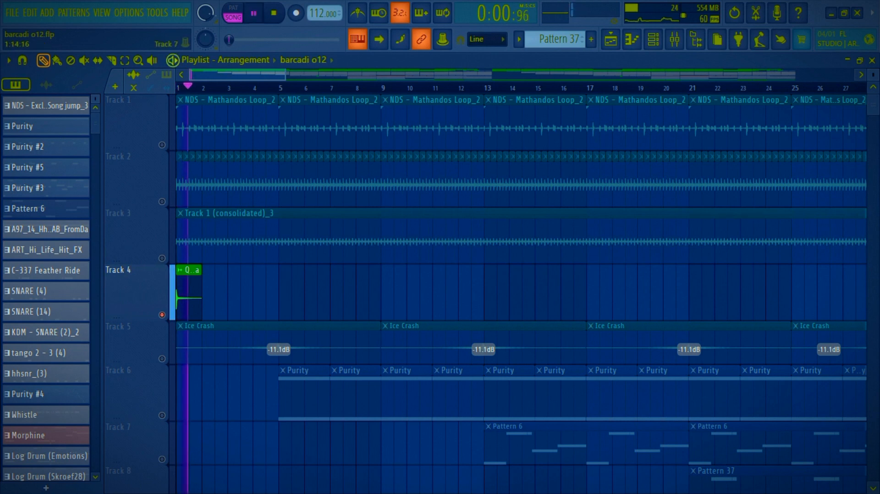
pyautogui.rightClick(161, 359)
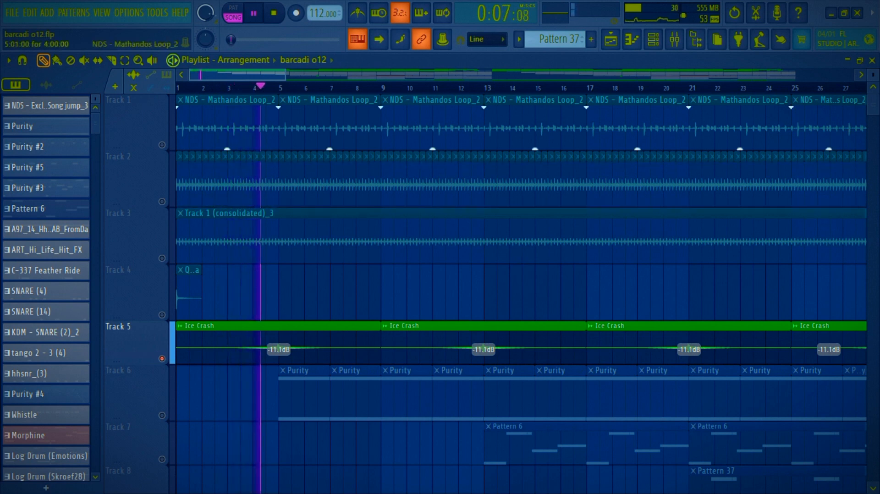
pyautogui.hscroll(4, 293, 183)
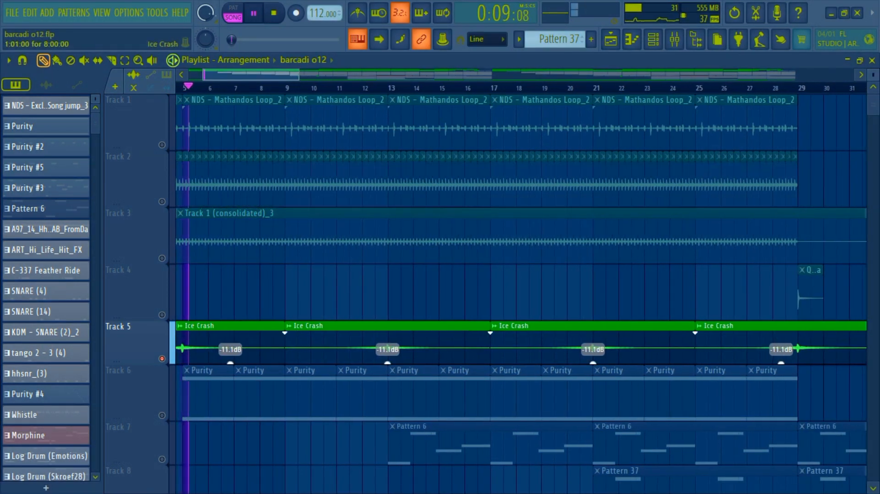
pyautogui.scroll(-1, 486, 293)
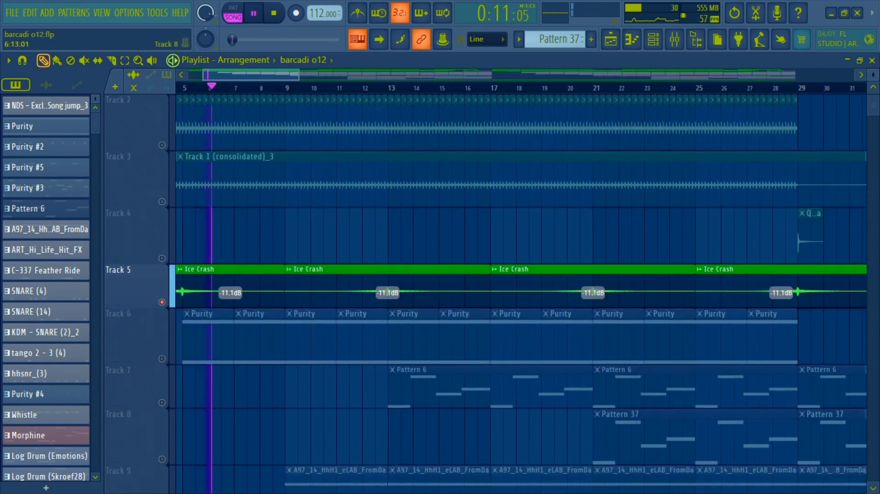
pyautogui.press('space')
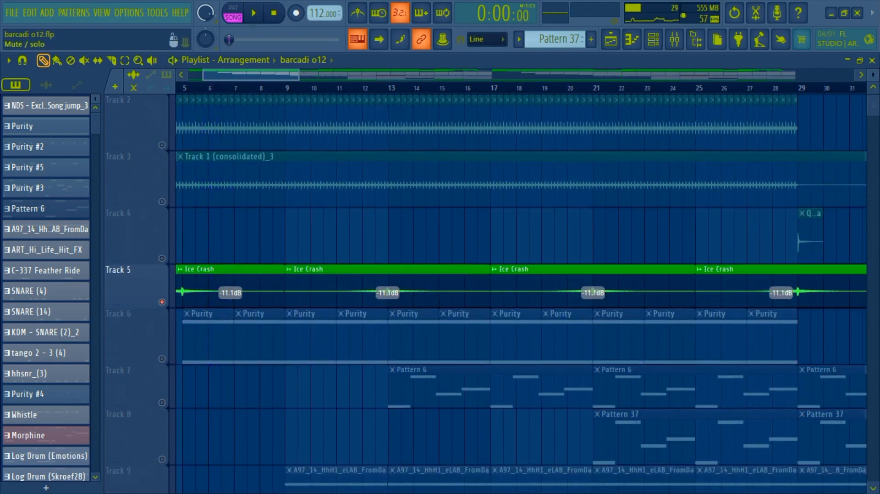
# Step: Solo Track 6 and play the Purity pattern from bar 5 with its notes shown in the piano roll
pyautogui.rightClick(162, 358)
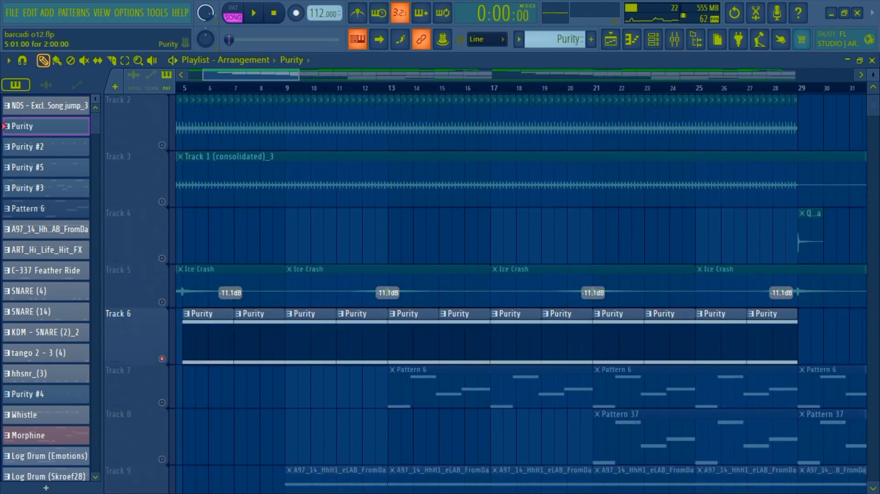
pyautogui.press('F7')
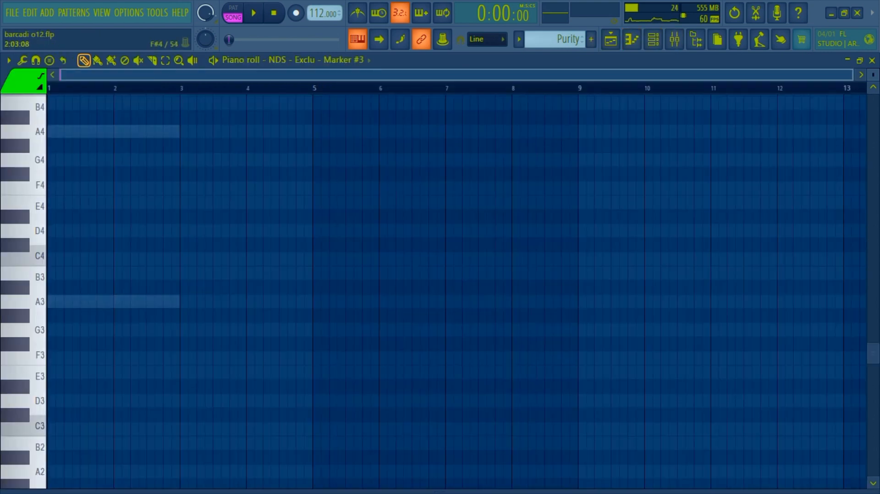
pyautogui.rightClick(114, 131)
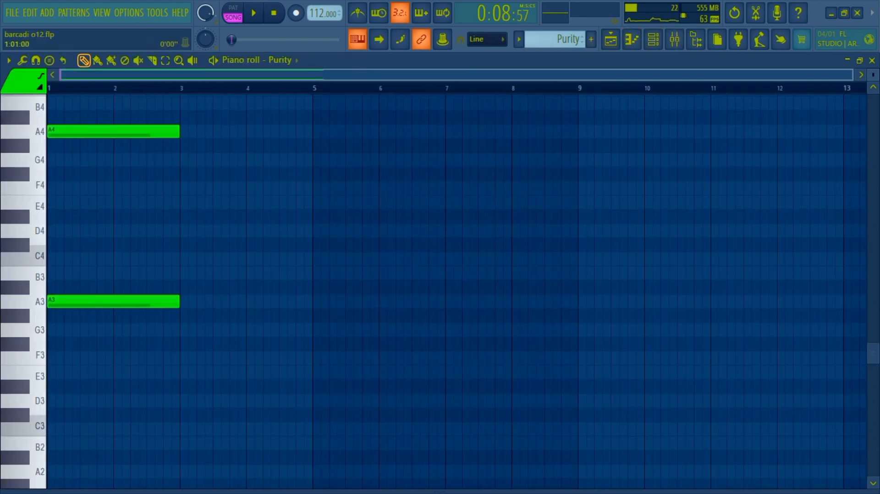
pyautogui.press('space')
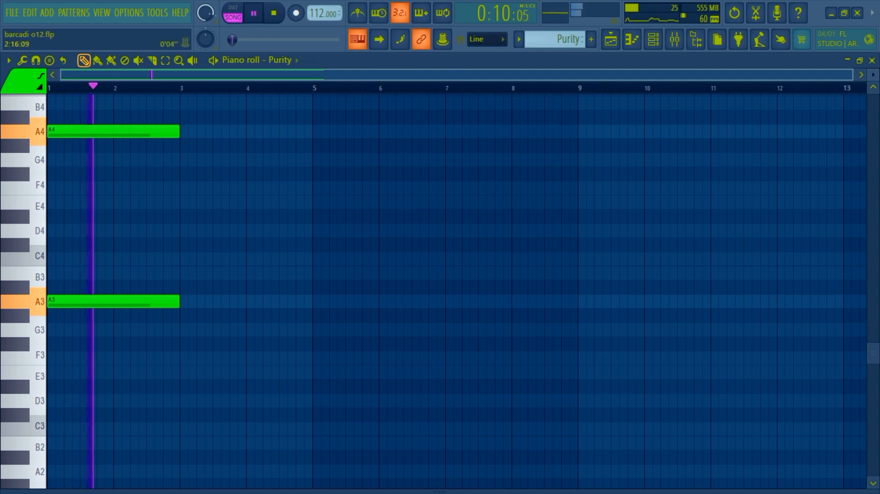
# Step: Loop all the Purity notes while viewing the preset used in the Purity instrument, and return to the playlist
pyautogui.hotkey('ctrl', 'a')
pyautogui.press('F6')
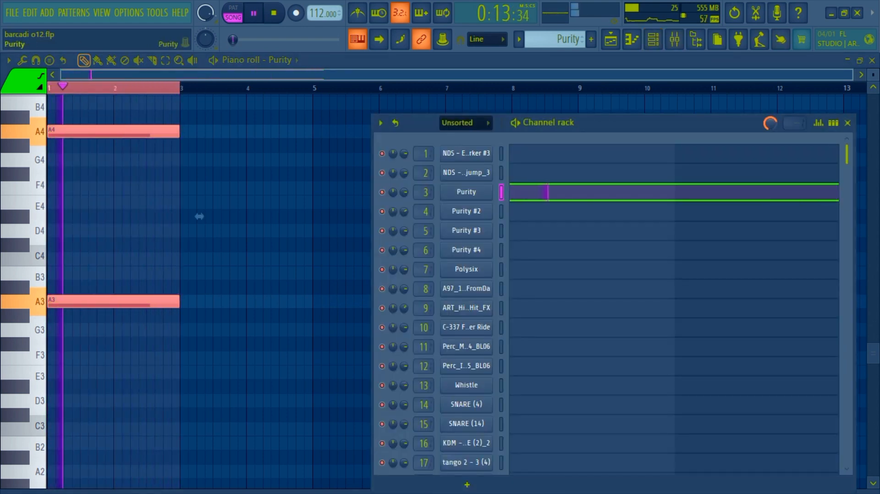
pyautogui.click(466, 191)
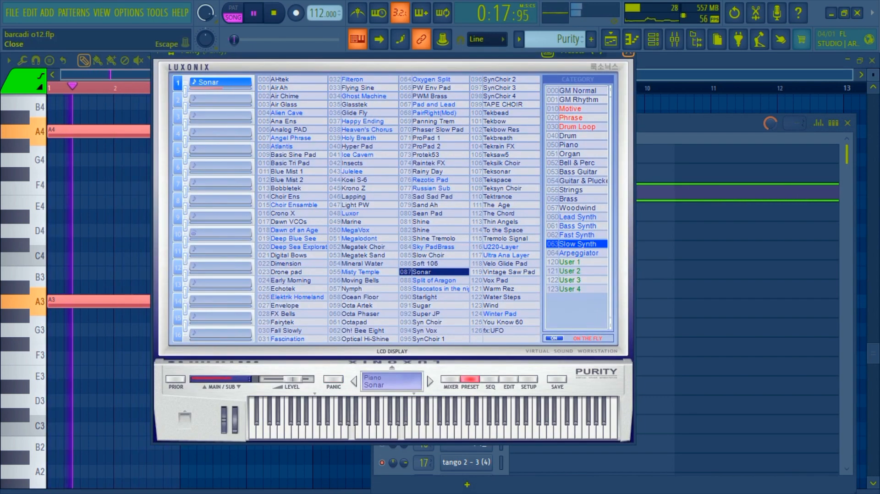
pyautogui.press('F5')
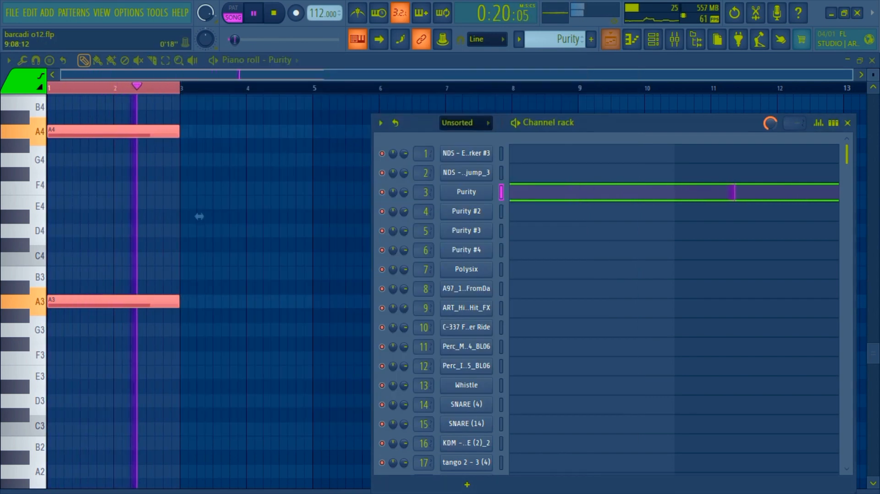
pyautogui.press('F5')
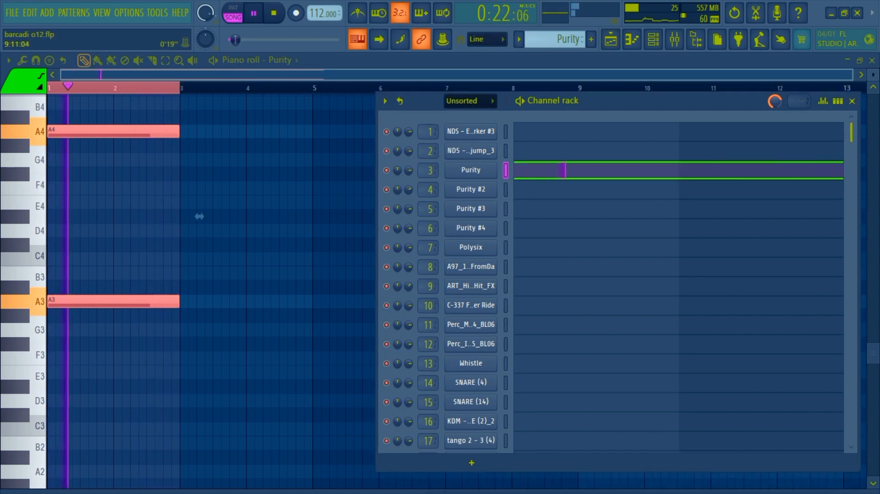
pyautogui.press('F5')
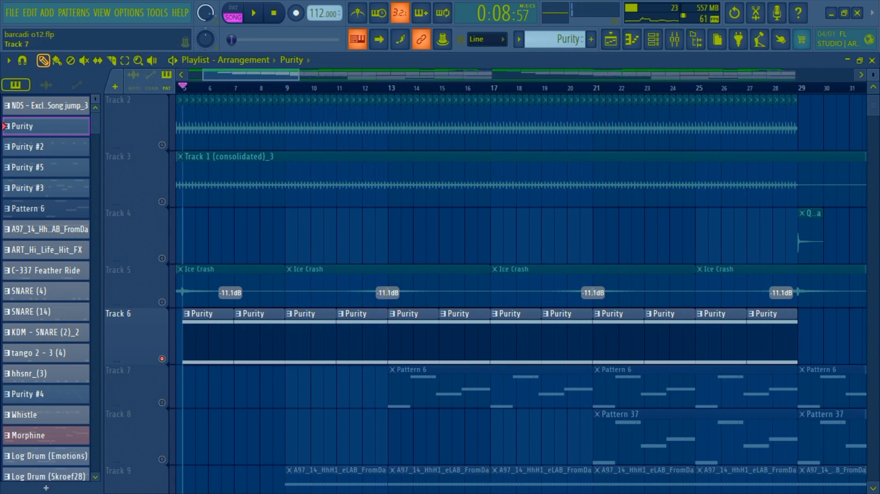
# Step: Solo Track 7 and show the notes of Pattern 6 in the piano roll during playback
pyautogui.rightClick(162, 402)
pyautogui.doubleClick(433, 387)
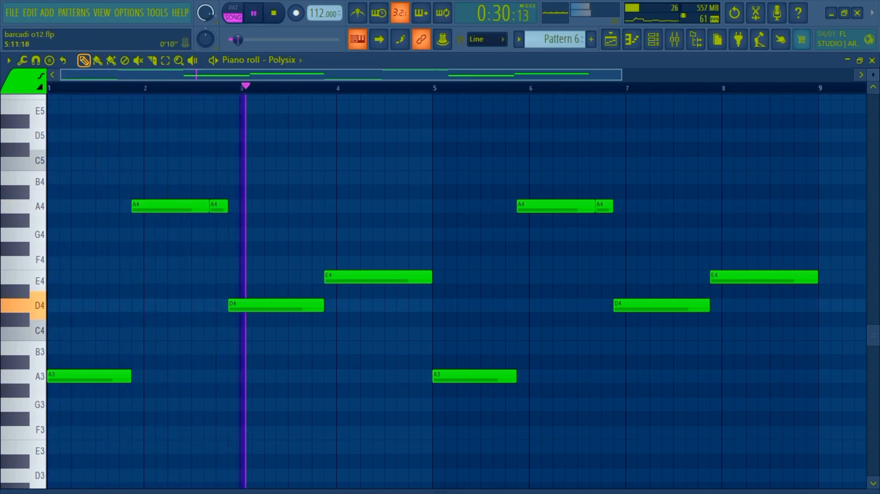
# Step: View the Polysix instrument's preset and settings, close it, and move the channel rack aside to uncover the notes
pyautogui.press('F6')
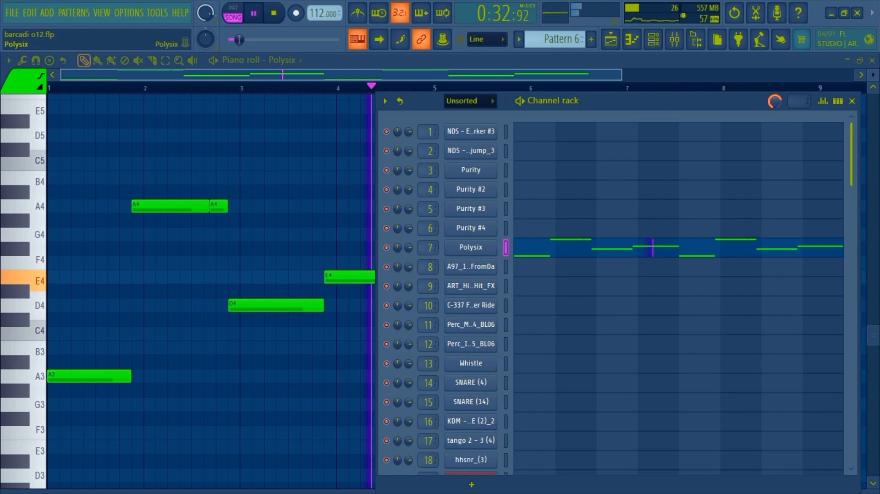
pyautogui.click(470, 247)
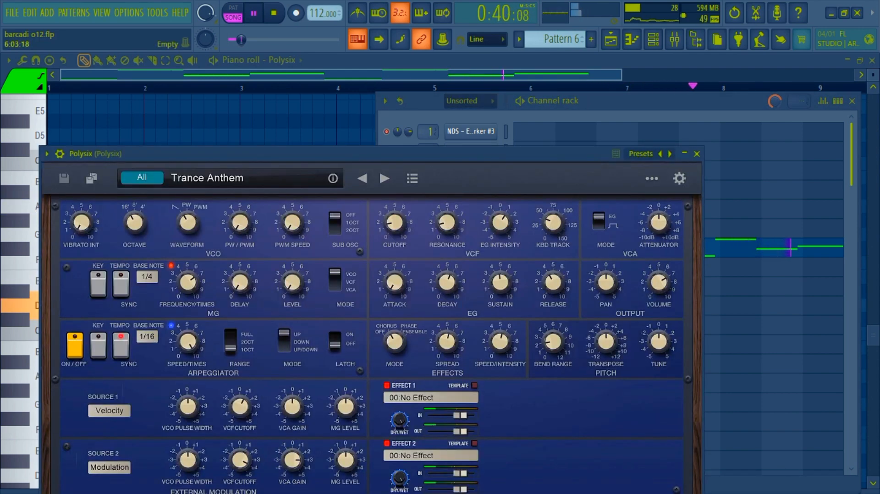
pyautogui.moveTo(371, 153); pyautogui.dragTo(418, 92)
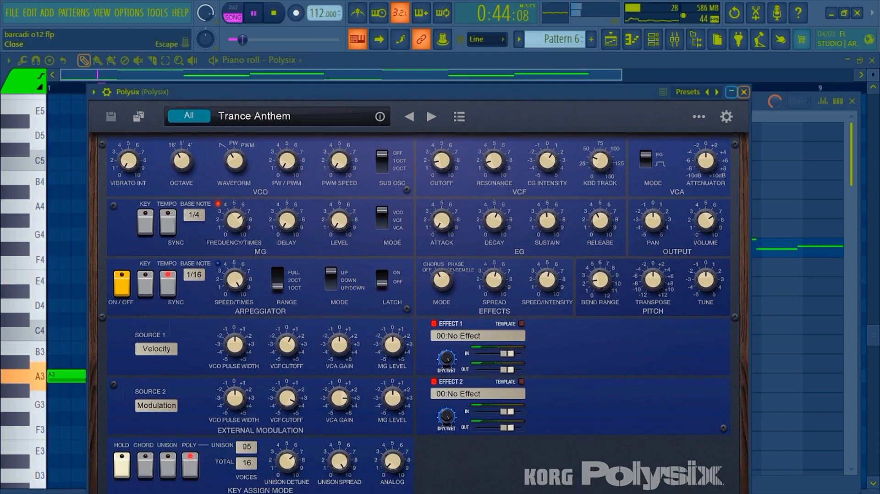
pyautogui.click(743, 92)
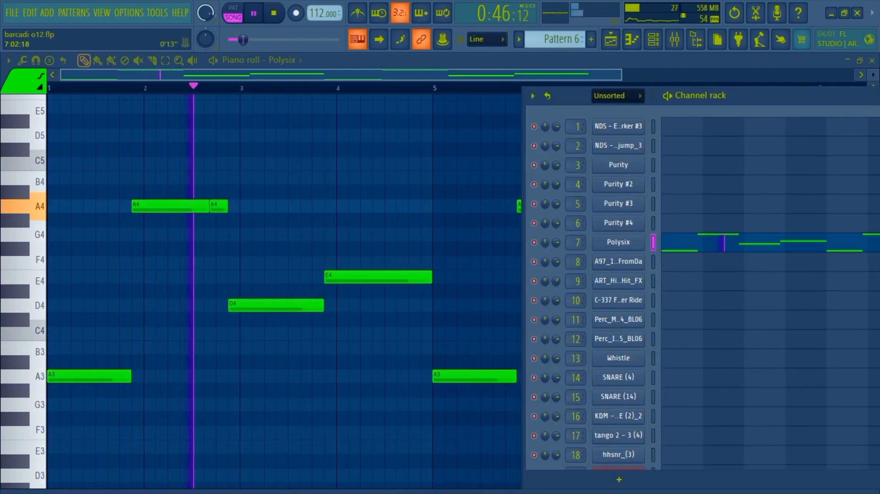
pyautogui.moveTo(688, 96); pyautogui.dragTo(792, 89)
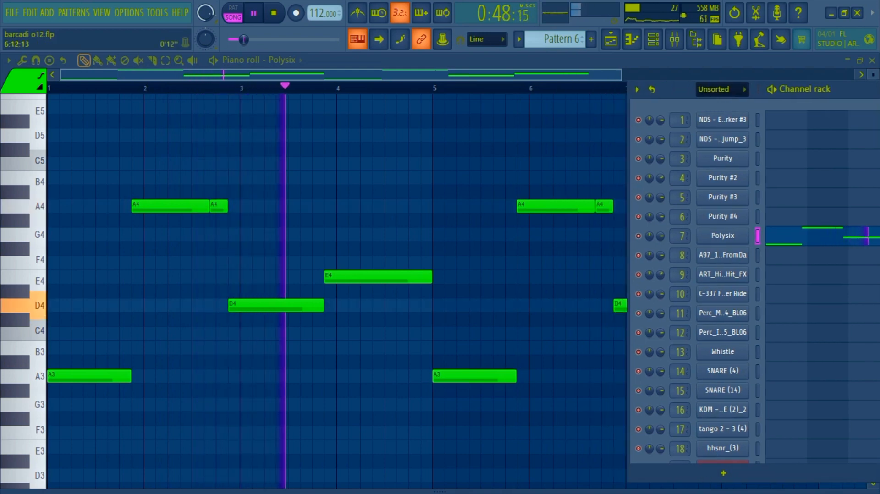
# Step: View all of Pattern 6's notes in the Polysix piano roll, return to the playlist showing more bars, and stop playback
pyautogui.moveTo(620, 75); pyautogui.dragTo(852, 75)
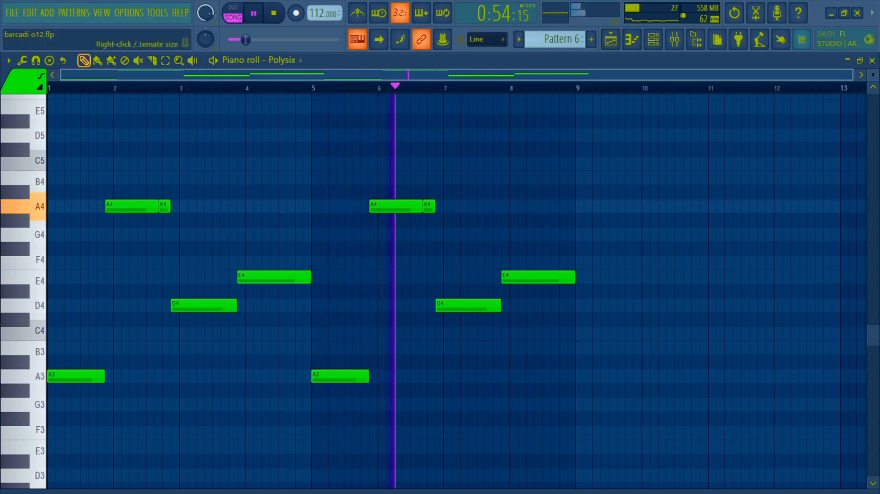
pyautogui.moveTo(440, 492)
pyautogui.mouseDown()
pyautogui.moveTo(440, 346)
pyautogui.moveTo(440, 491)
pyautogui.mouseUp()
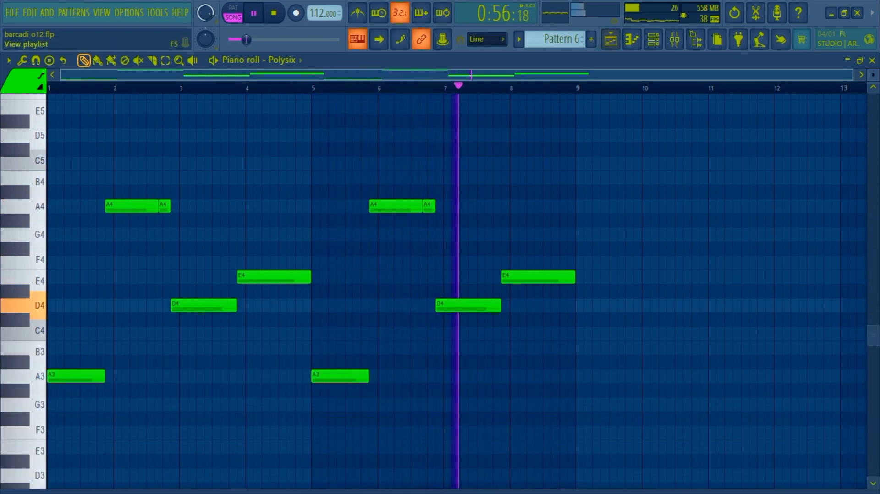
pyautogui.click(610, 40)
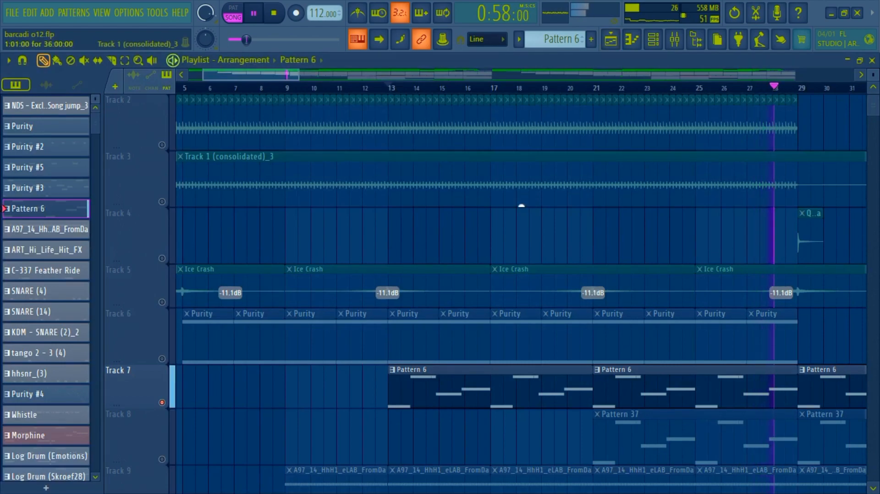
pyautogui.moveTo(299, 75); pyautogui.dragTo(431, 75)
pyautogui.press('space')
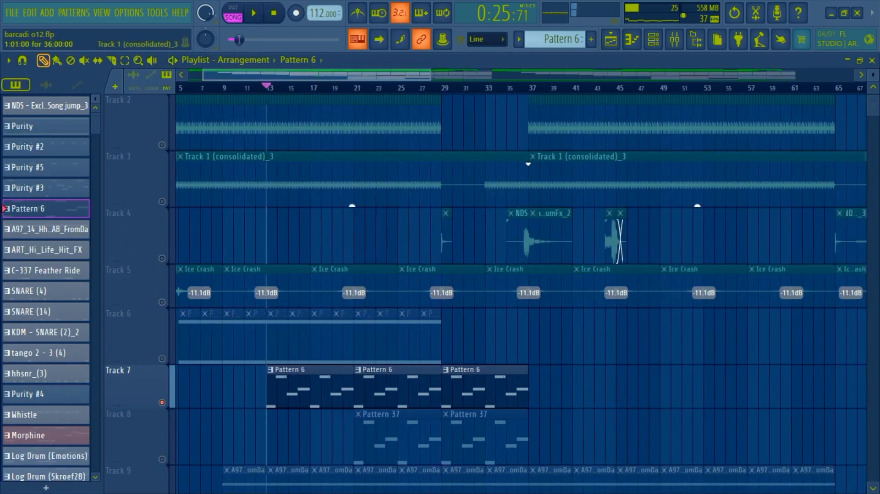
# Step: Solo Track 9 and play its A97_14_HhH1_eLAB_FromDa pattern with all the notes shown in the piano roll, returning to the playlist
pyautogui.scroll(-3, 299, 284)
pyautogui.scroll(-1, 298, 303)
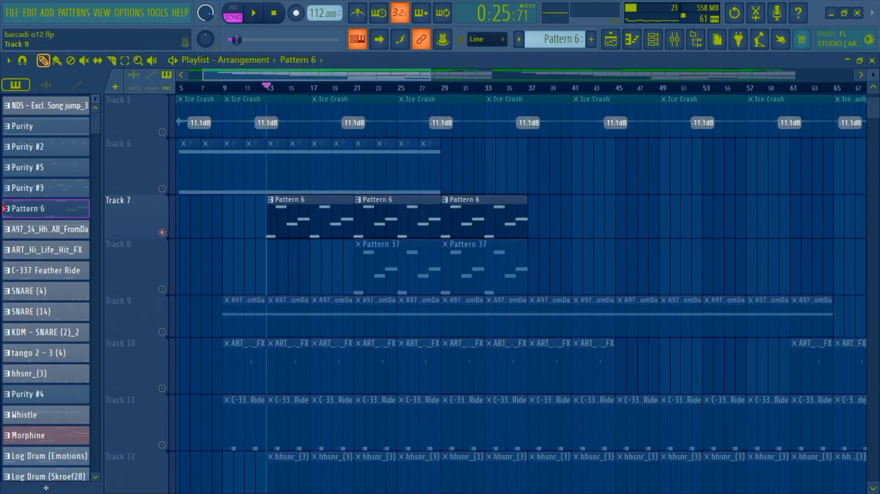
pyautogui.rightClick(161, 331)
pyautogui.doubleClick(250, 319)
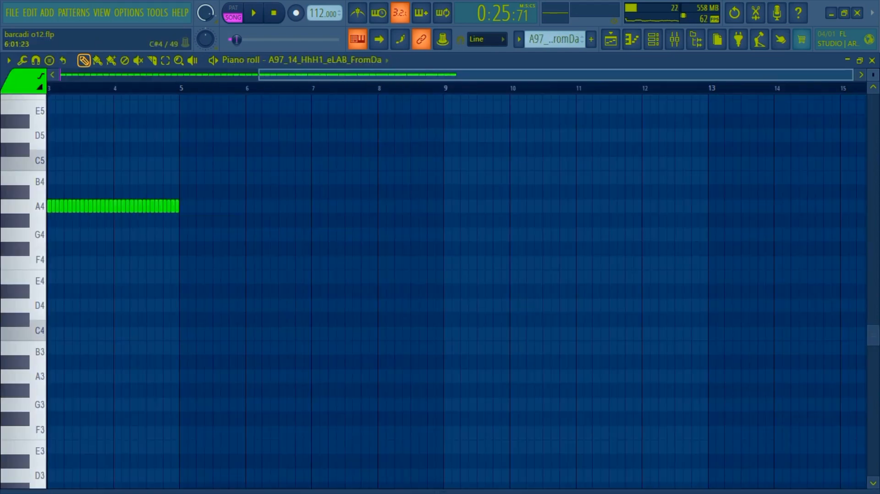
pyautogui.press('space')
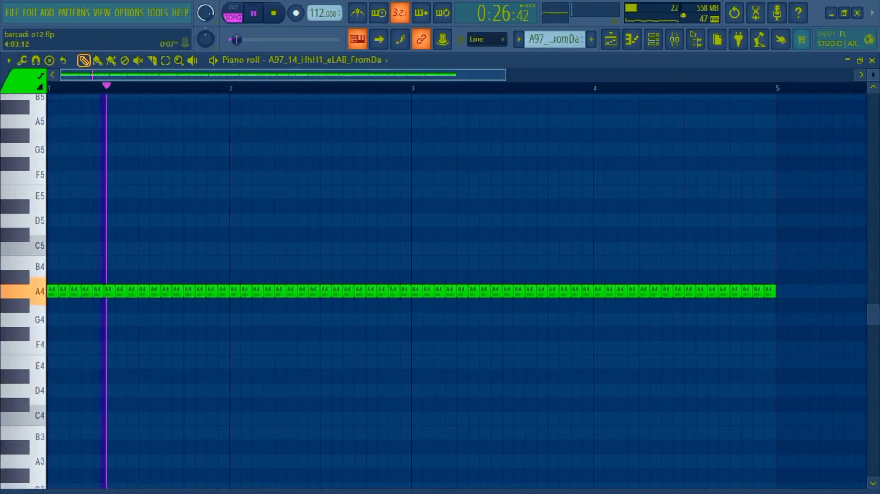
pyautogui.moveTo(505, 75); pyautogui.dragTo(693, 74)
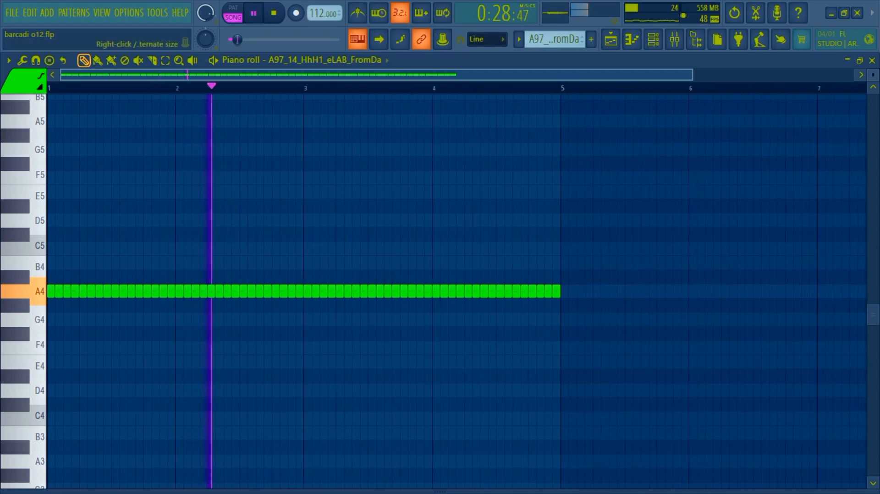
pyautogui.moveTo(595, 491)
pyautogui.mouseDown()
pyautogui.moveTo(596, 349)
pyautogui.moveTo(596, 491)
pyautogui.mouseUp()
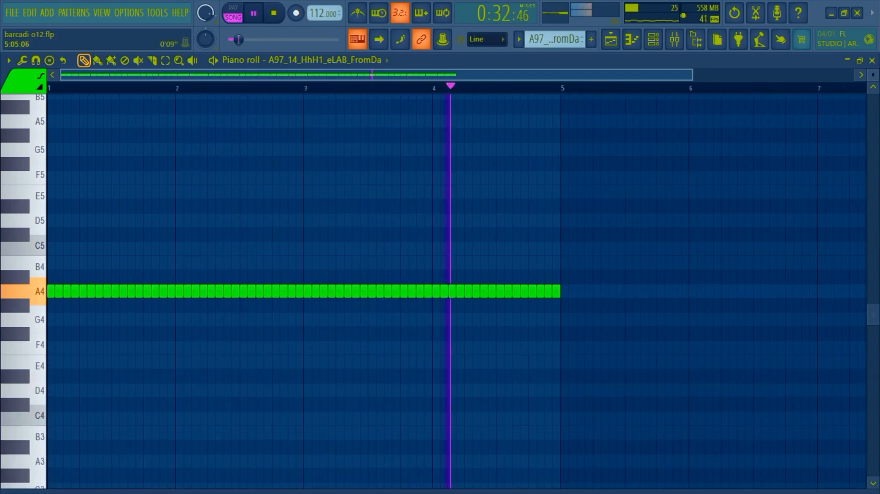
pyautogui.press('F5')
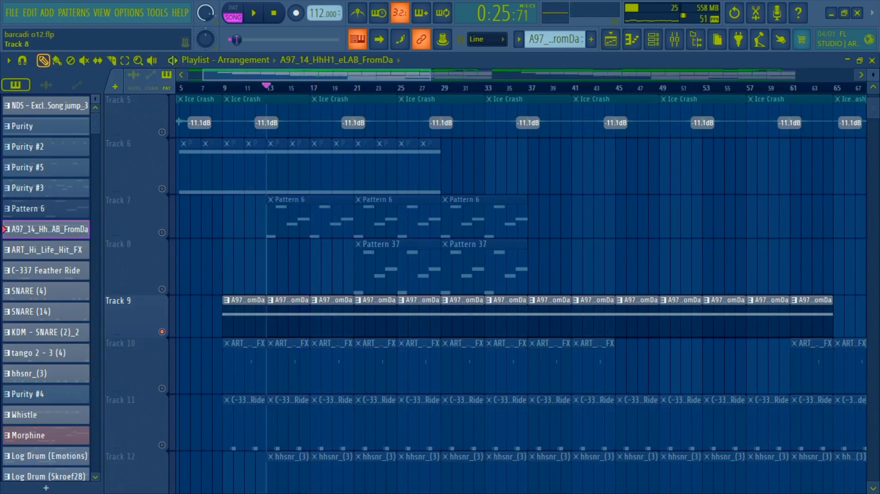
# Step: Solo Track 8 and show the notes of Pattern 37 in the piano roll during playback
pyautogui.rightClick(161, 289)
pyautogui.doubleClick(422, 243)
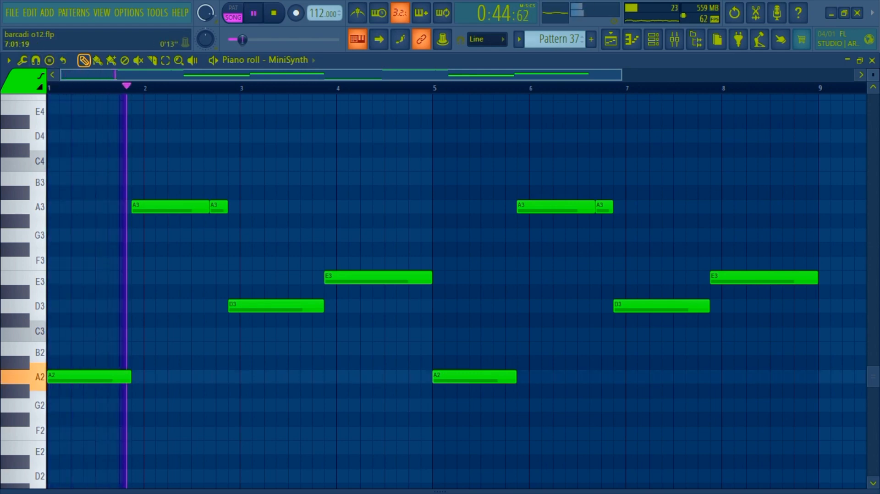
# Step: View the MiniSynth instrument's preset and oscillator settings, close it, and return to the playlist with playback stopped
pyautogui.click(653, 39)
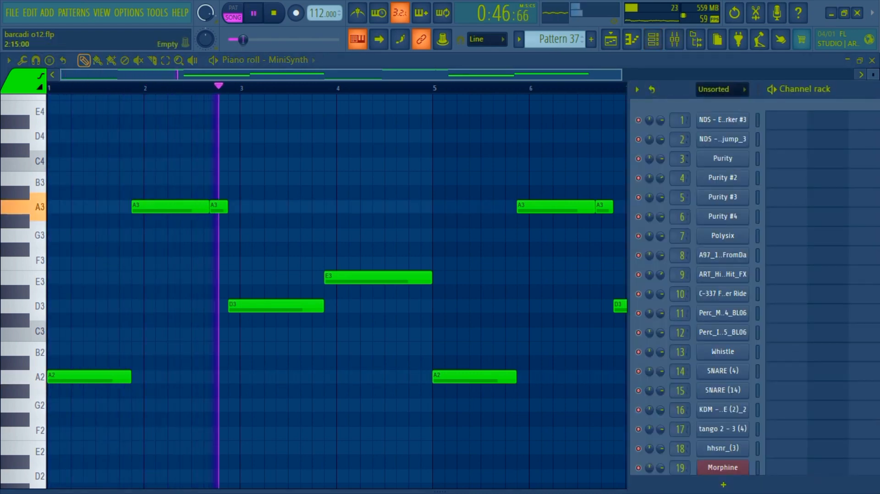
pyautogui.scroll(-3, 723, 284)
pyautogui.scroll(-2, 723, 284)
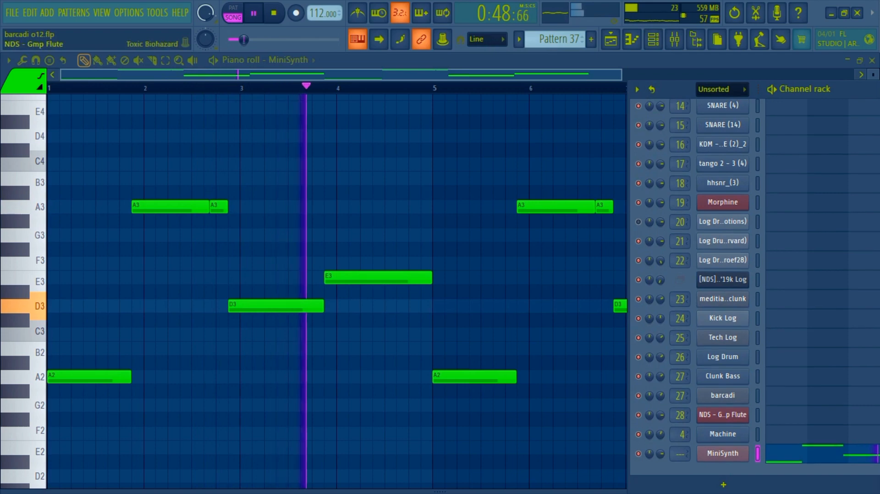
pyautogui.click(722, 454)
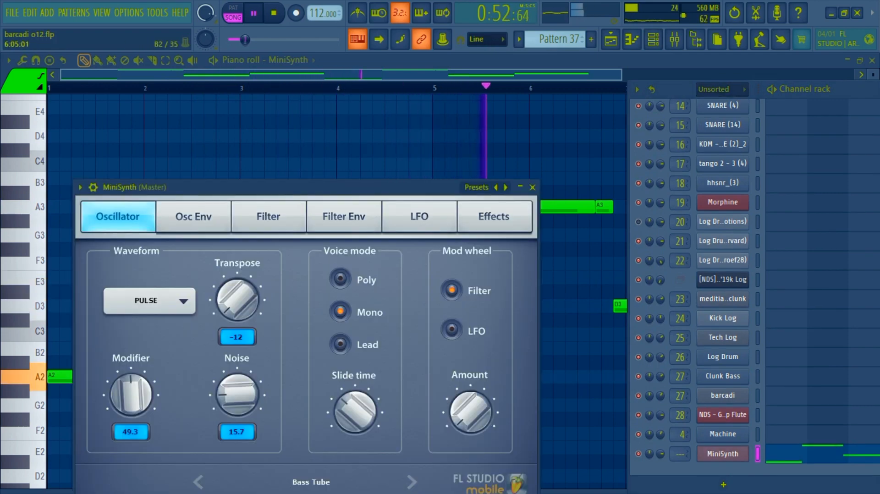
pyautogui.moveTo(303, 187); pyautogui.dragTo(326, 95)
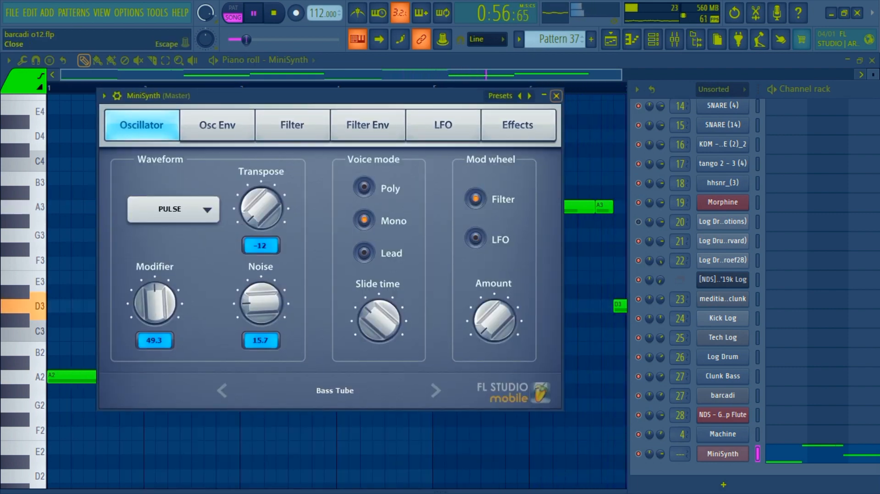
pyautogui.click(556, 96)
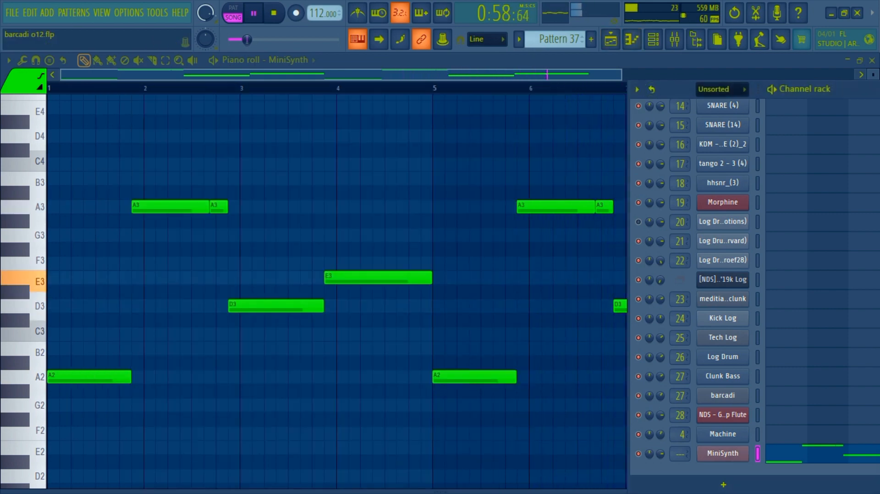
pyautogui.click(610, 39)
pyautogui.press('space')
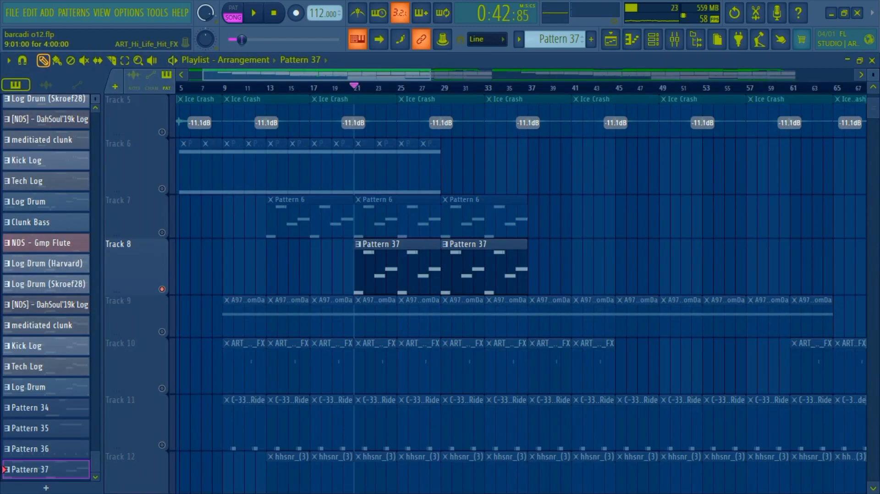
# Step: Solo Track 10 to play its ART_Hi_Life_Hit_FX pattern, and unmute Track 11 alongside it
pyautogui.rightClick(162, 388)
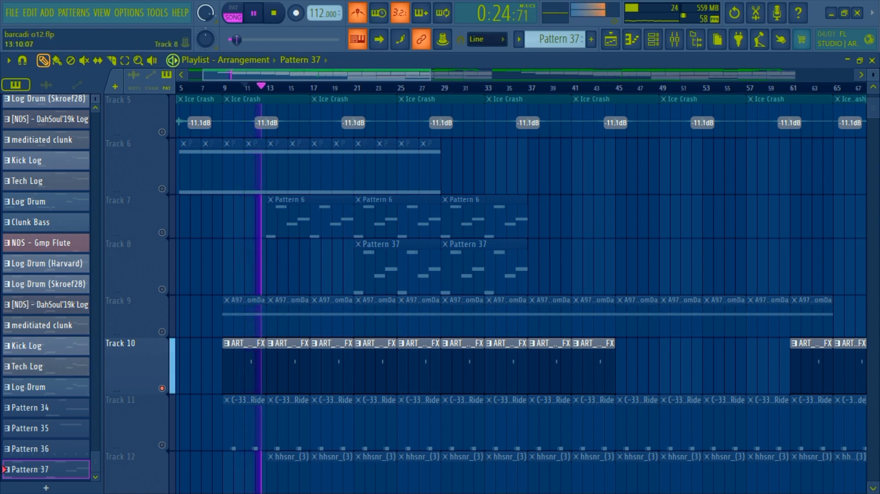
pyautogui.scroll(-1, 305, 286)
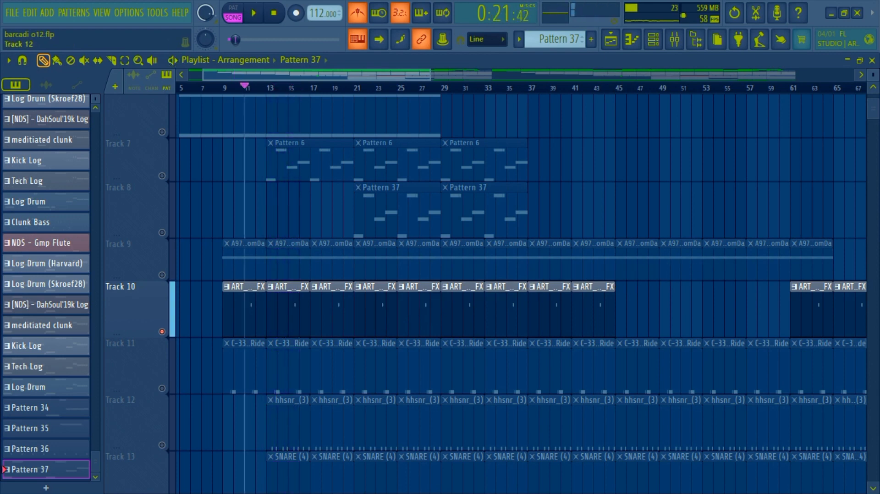
pyautogui.click(162, 388)
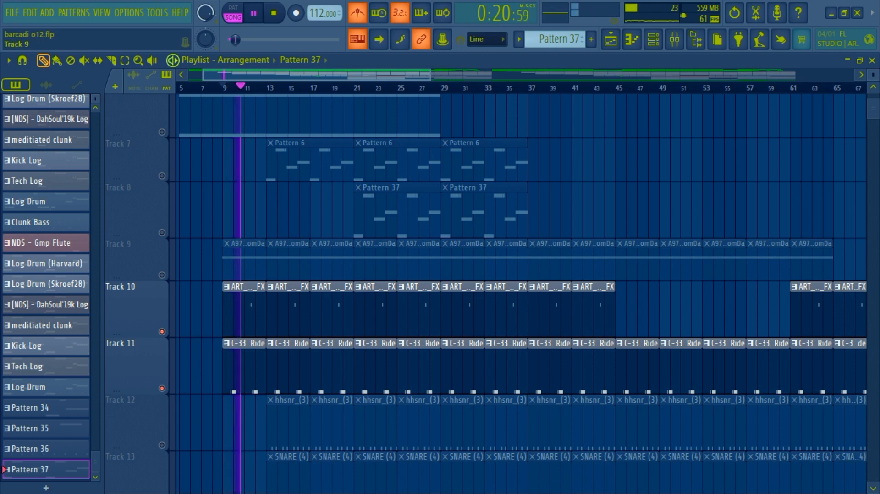
# Step: Unmute Track 12 and show the hhsnr_(3) and C-337 Feather Ride notes in the piano roll during playback
pyautogui.scroll(-1, 138, 311)
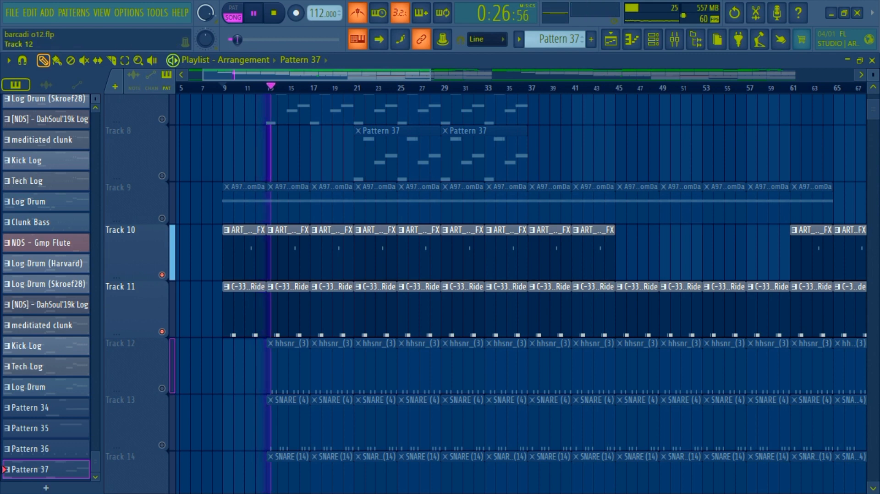
pyautogui.click(161, 388)
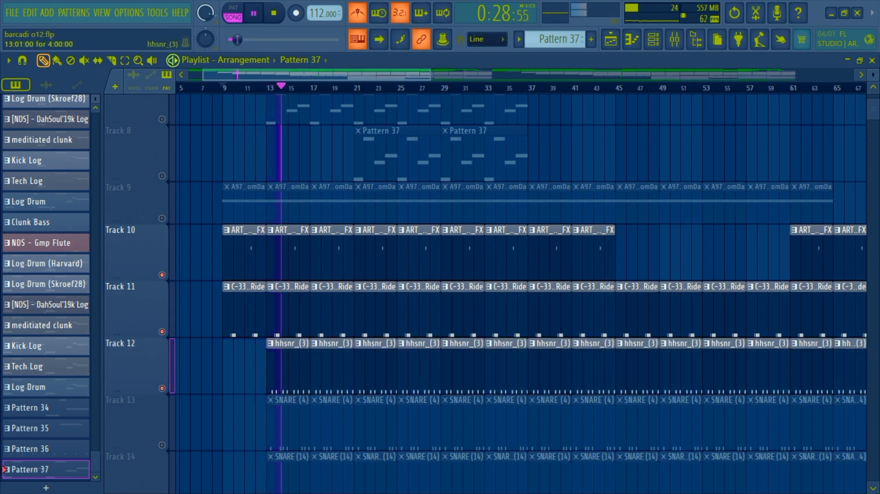
pyautogui.doubleClick(301, 362)
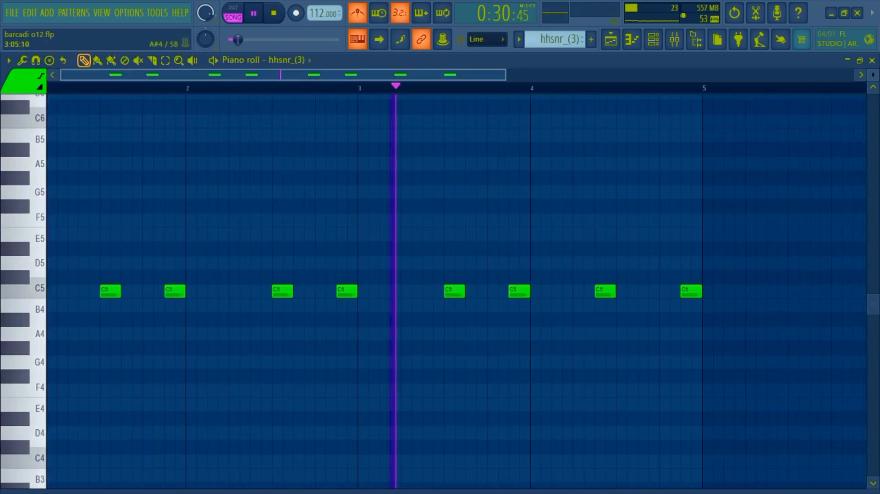
pyautogui.click(610, 39)
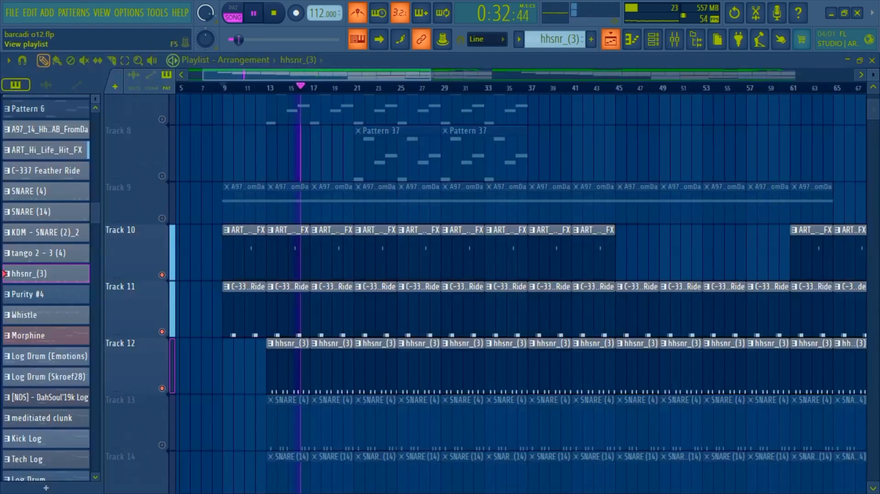
pyautogui.doubleClick(322, 310)
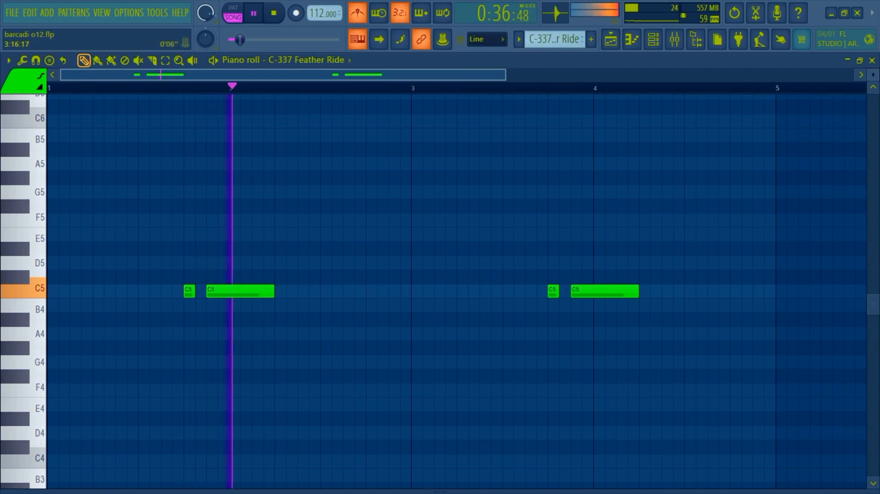
pyautogui.click(610, 39)
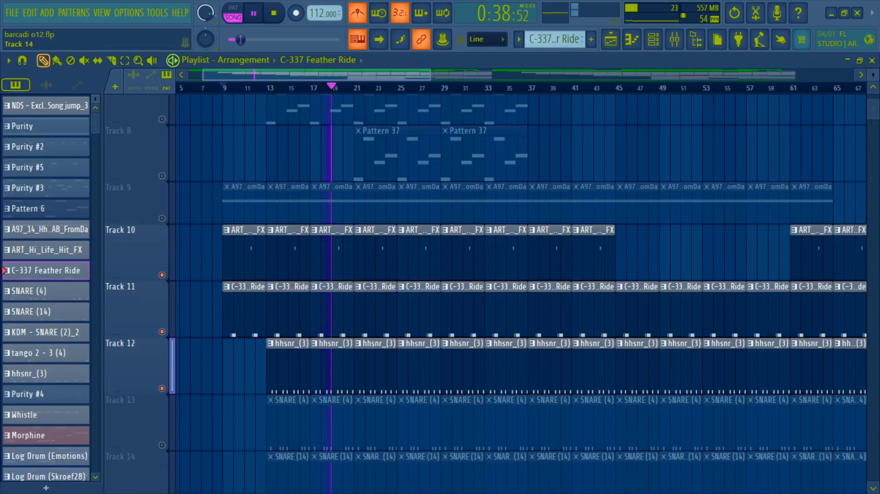
# Step: Unmute Track 13 and show the notes of SNARE (4) in the piano roll during playback, returning to the playlist
pyautogui.click(161, 445)
pyautogui.doubleClick(334, 425)
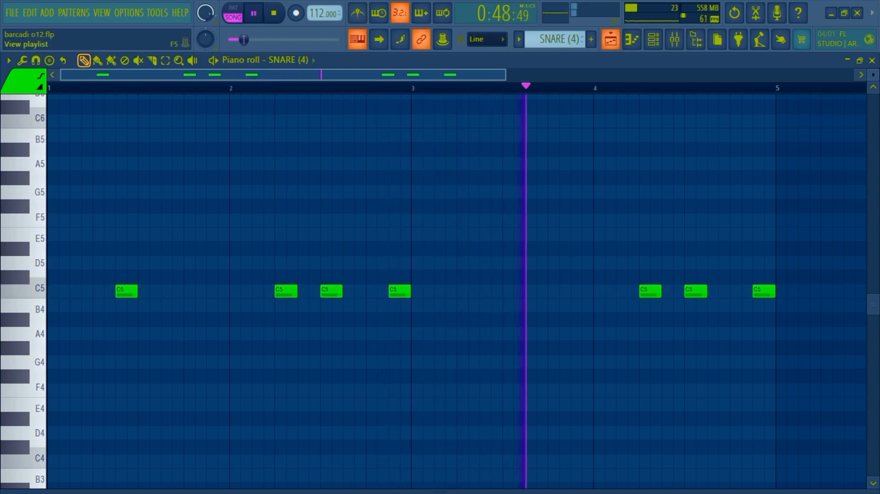
pyautogui.press('F5')
# Step: Unmute Track 14 and show all the SNARE (14) notes in the piano roll during playback, returning to the playlist
pyautogui.scroll(-3, 522, 293)
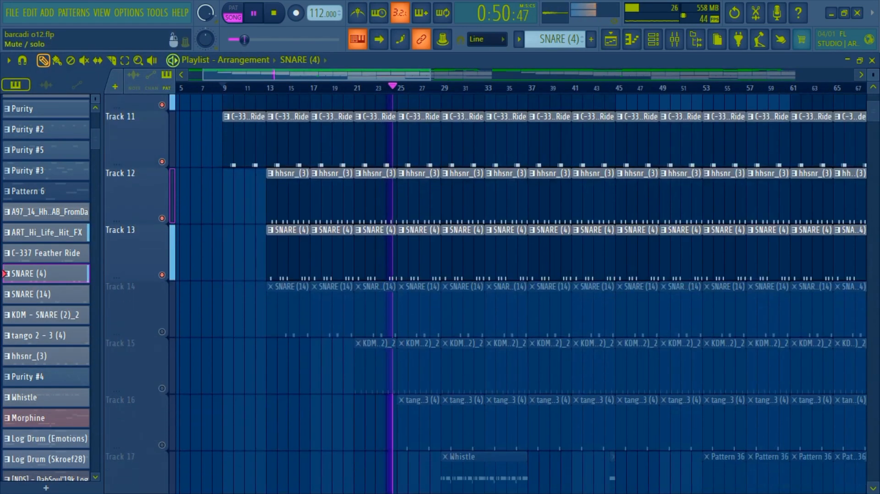
pyautogui.doubleClick(419, 304)
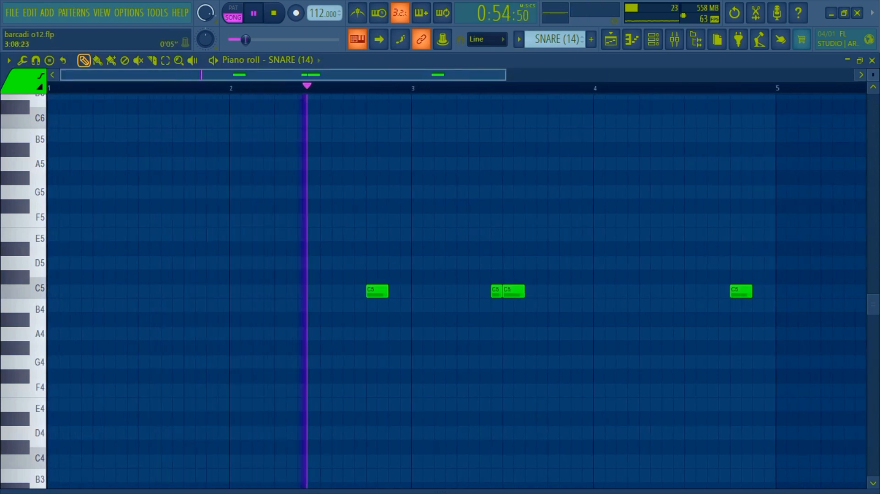
pyautogui.moveTo(505, 75); pyautogui.dragTo(706, 74)
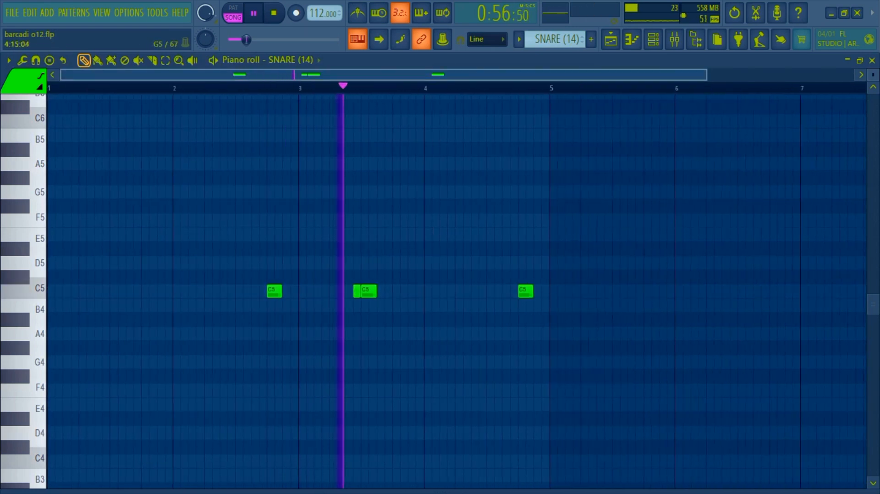
pyautogui.click(609, 39)
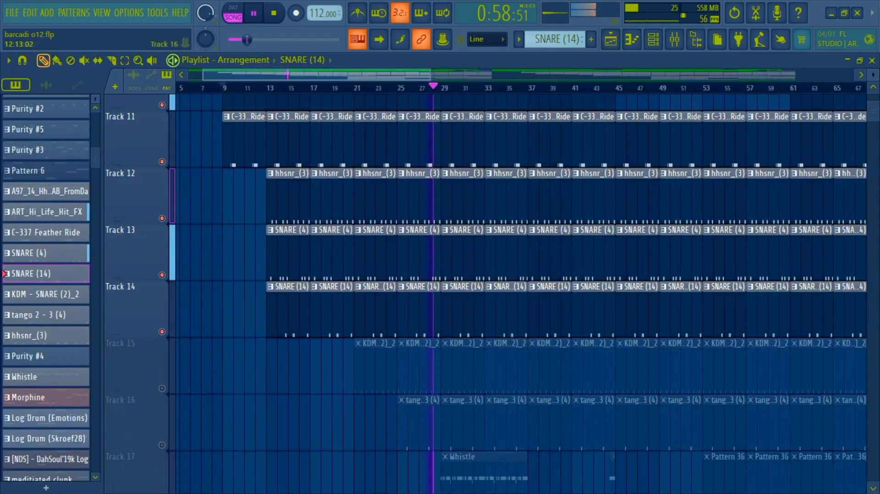
# Step: Unmute Track 15 and show the notes of KDM - SNARE (2)_2 in the piano roll during playback, returning to the playlist
pyautogui.click(162, 389)
pyautogui.doubleClick(473, 375)
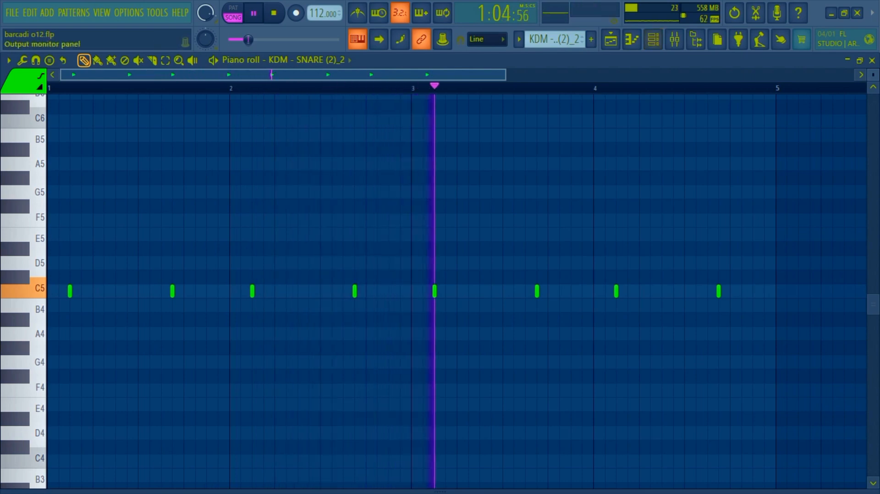
pyautogui.click(610, 39)
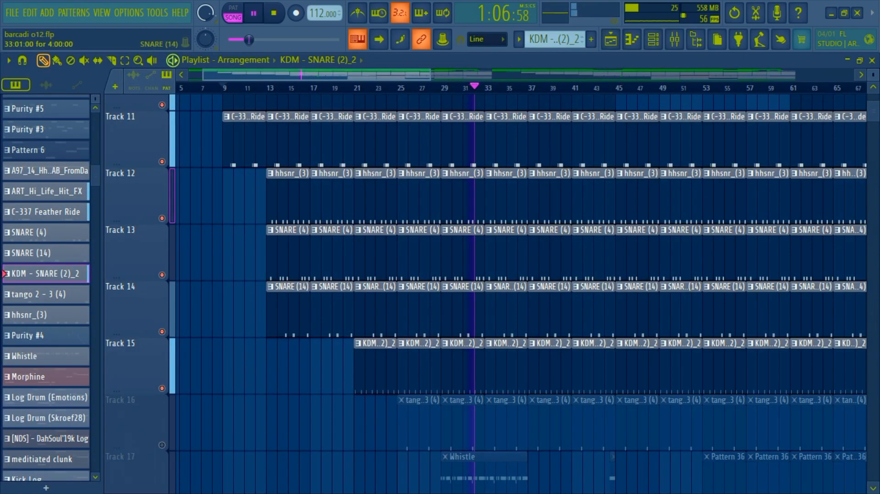
# Step: Unmute Track 16 and show the notes of tango 2 - 3 (4) in the piano roll during playback
pyautogui.scroll(-2, 162, 332)
pyautogui.click(162, 331)
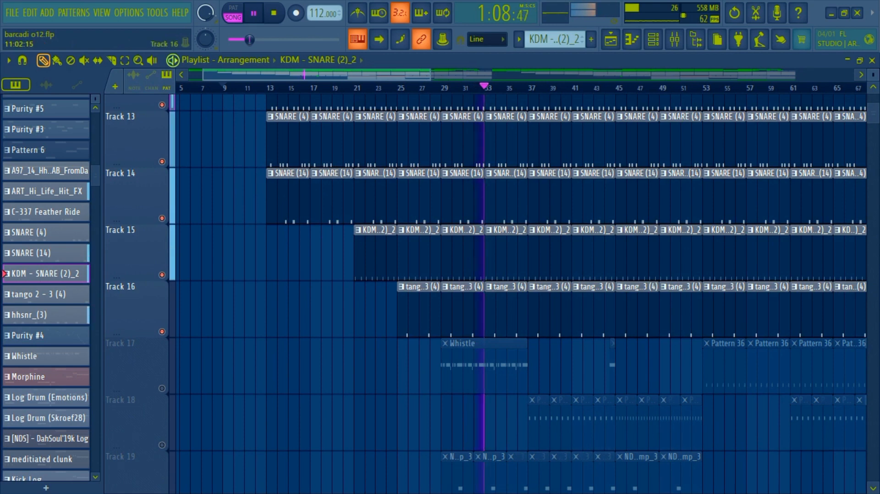
pyautogui.doubleClick(508, 319)
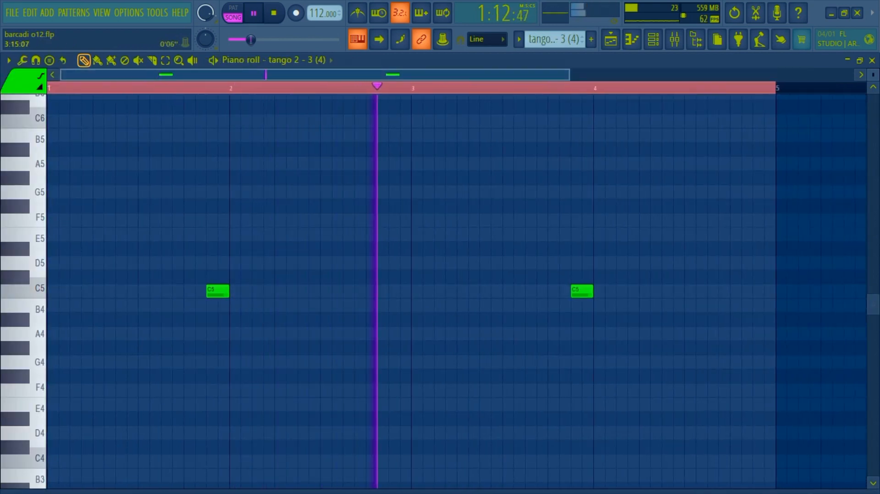
# Step: Widen the piano roll view to show all the tango 2 - 3 (4) notes during playback, returning to the playlist
pyautogui.moveTo(571, 75); pyautogui.dragTo(719, 74)
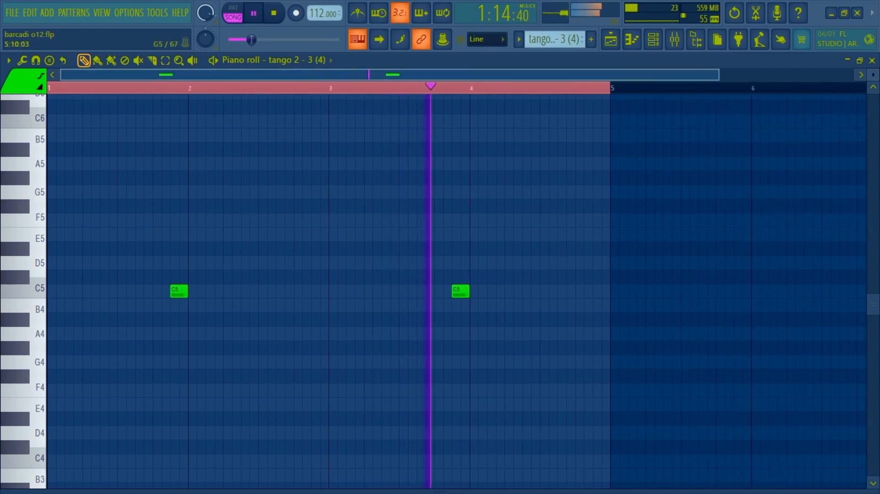
pyautogui.click(610, 39)
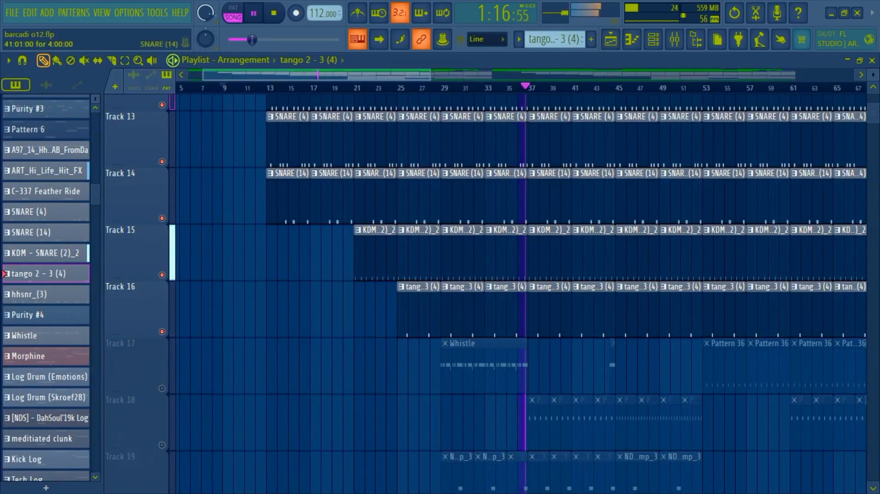
# Step: Solo Track 17 and show the Whistle notes in the piano roll during playback, returning to the playlist and stopping playback
pyautogui.rightClick(162, 388)
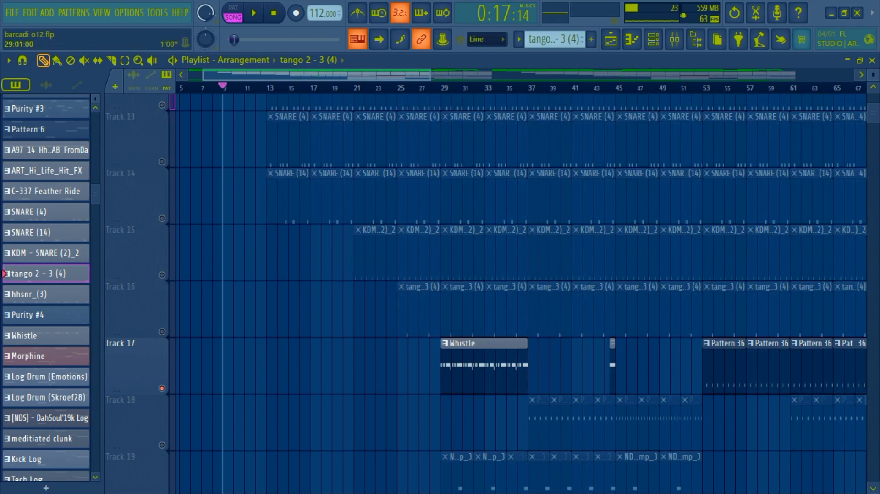
pyautogui.doubleClick(467, 388)
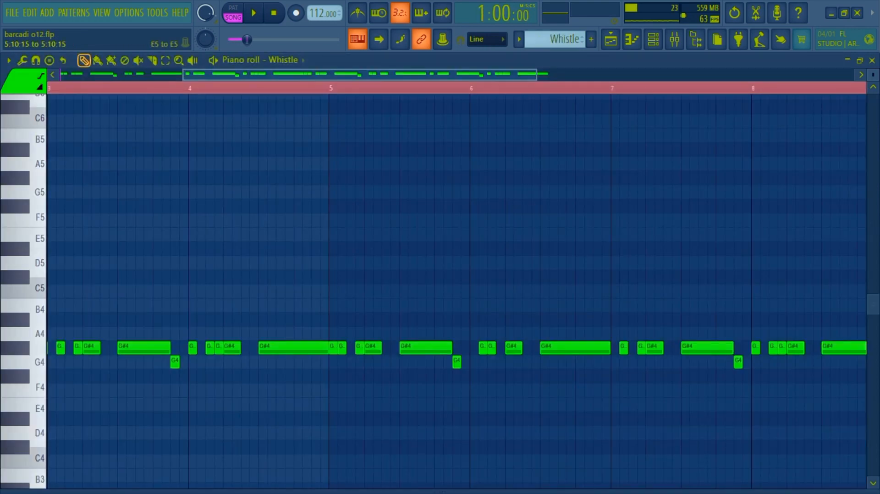
pyautogui.press('space')
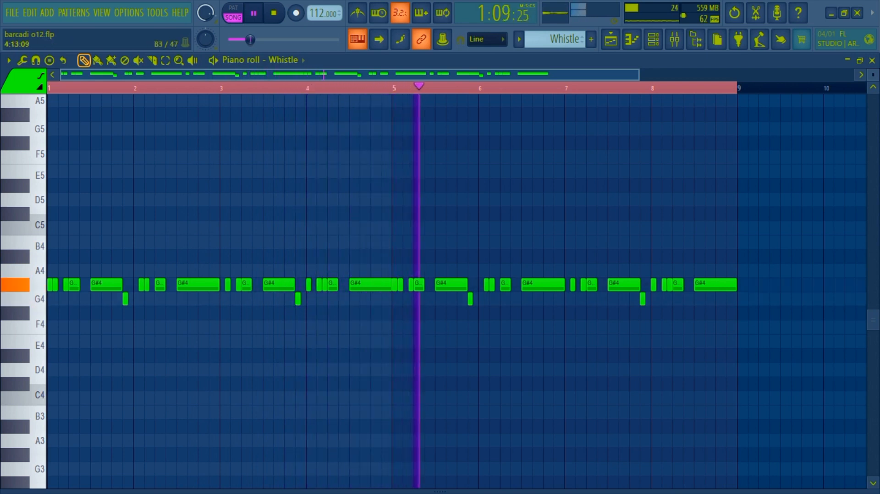
pyautogui.rightClick(439, 491)
pyautogui.moveTo(439, 290); pyautogui.dragTo(439, 491)
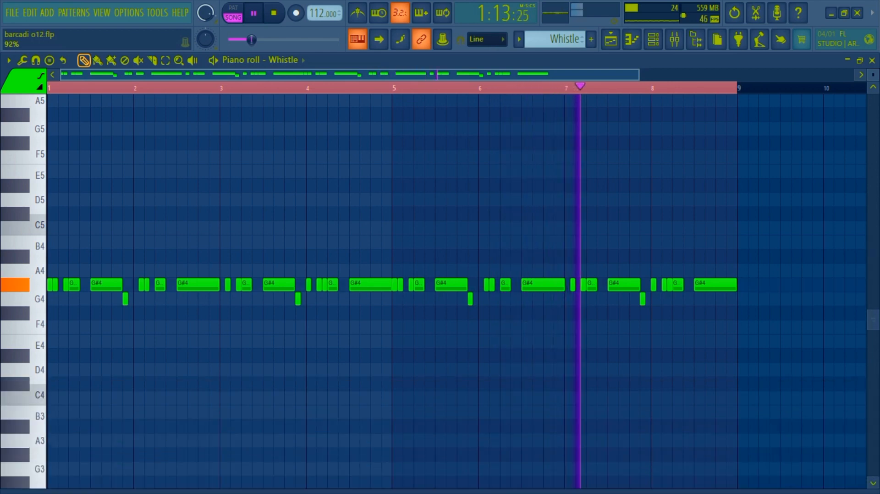
pyautogui.click(610, 40)
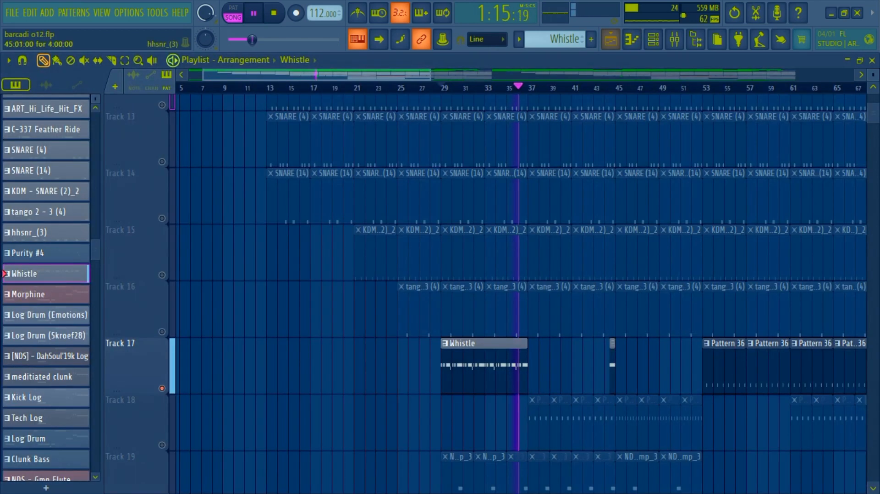
pyautogui.scroll(-2, 486, 293)
pyautogui.press('space')
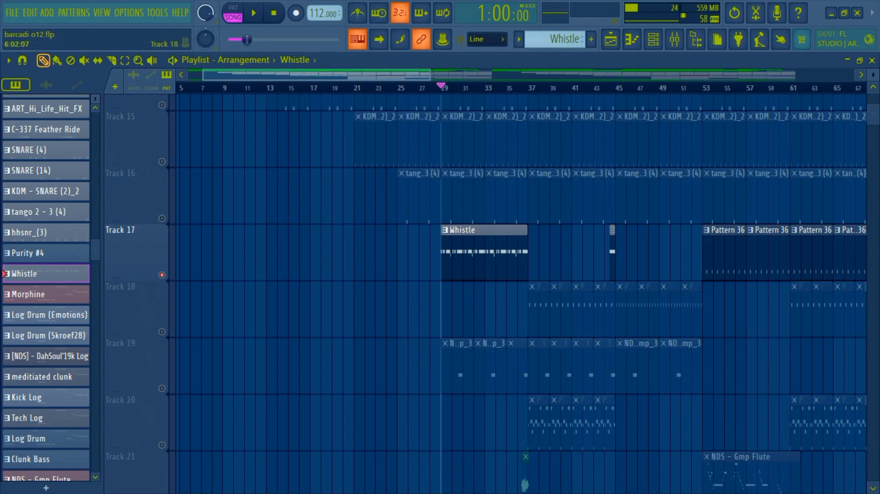
# Step: Solo Track 18 and play the Purity #5 pattern in the piano roll with all its notes selected
pyautogui.rightClick(162, 331)
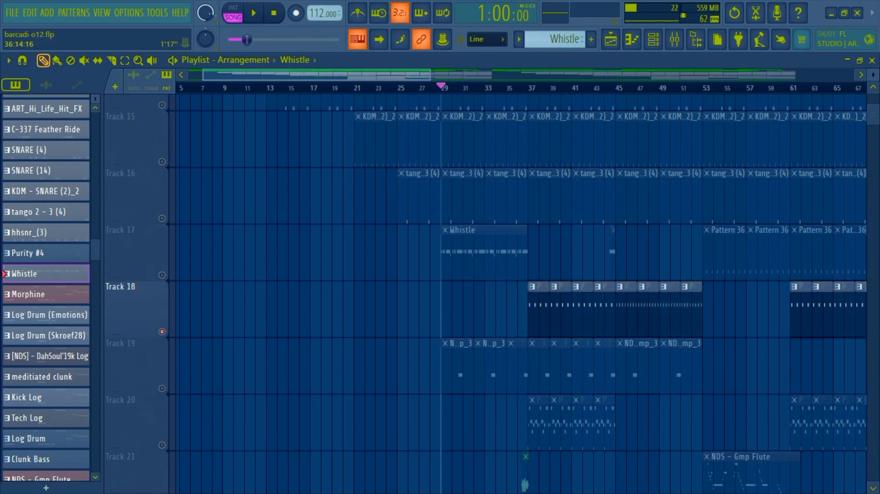
pyautogui.doubleClick(535, 306)
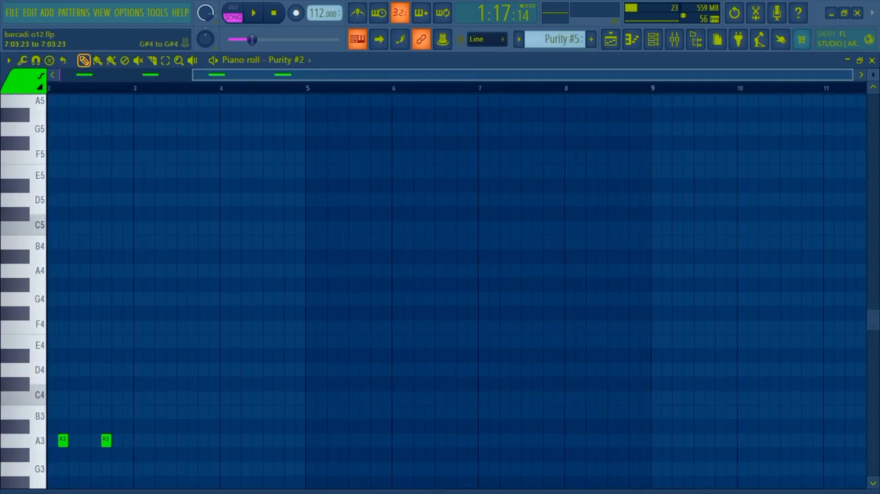
pyautogui.keyDown('ctrl'); pyautogui.rightClick(532, 306); pyautogui.keyUp('ctrl')
pyautogui.press('space')
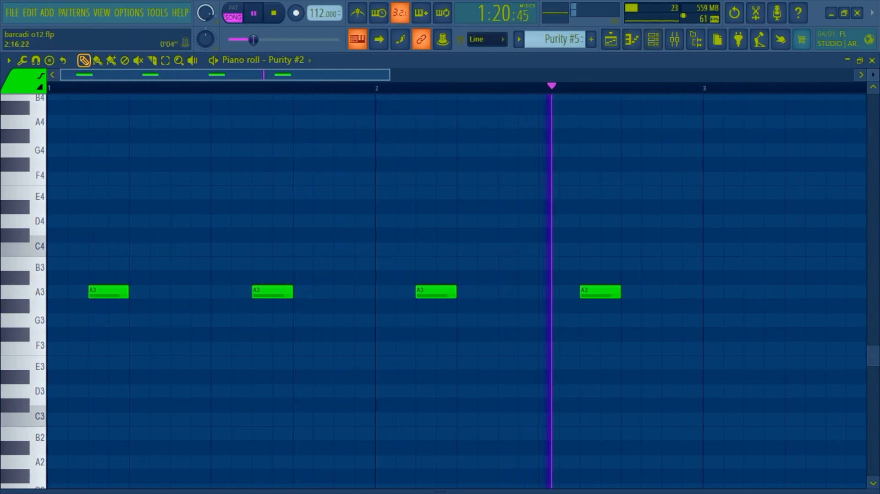
pyautogui.hotkey('ctrl', 'a')
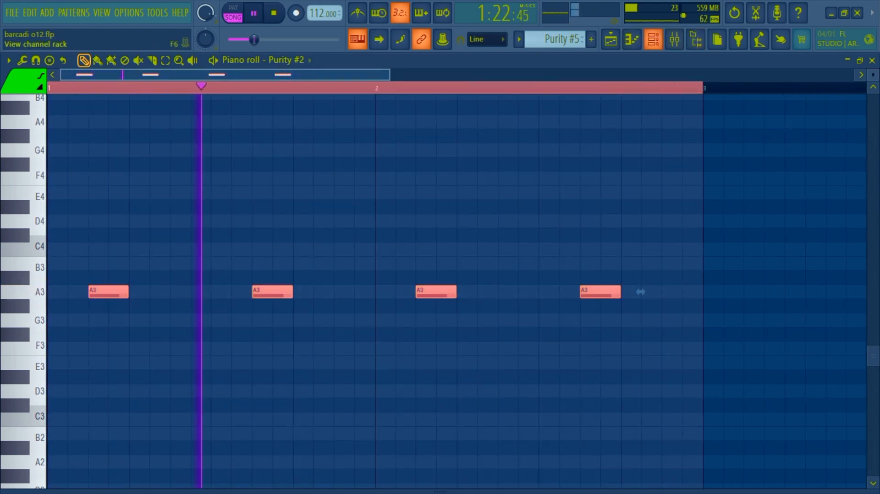
# Step: Show the Purity #2 instrument and its preset from the channel rack, closing it and returning to the playlist
pyautogui.press('F6')
pyautogui.scroll(5, 825, 206)
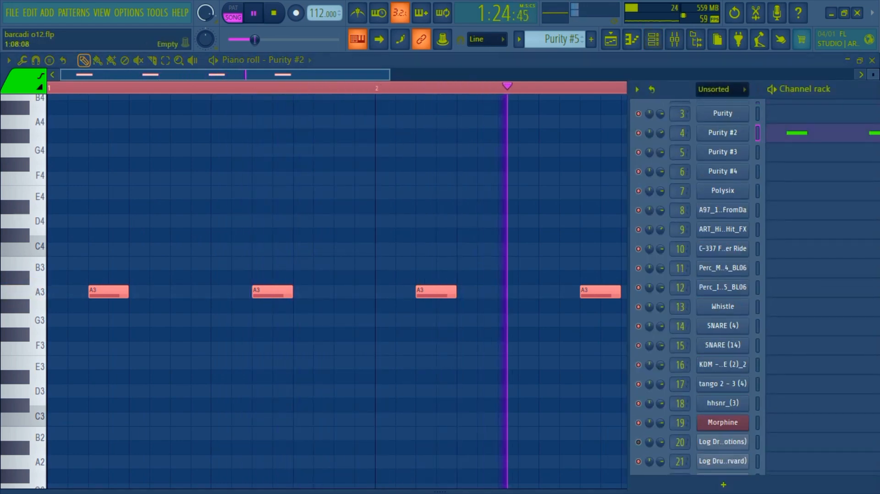
pyautogui.click(723, 178)
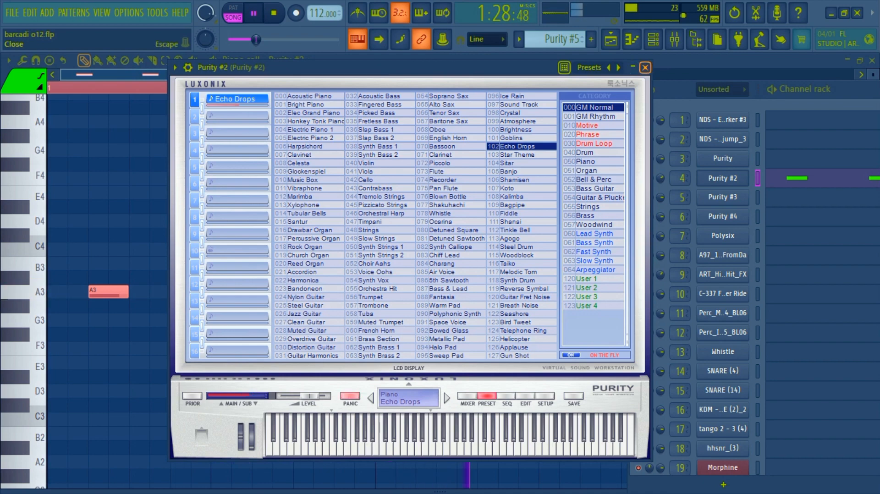
pyautogui.click(645, 67)
pyautogui.click(610, 40)
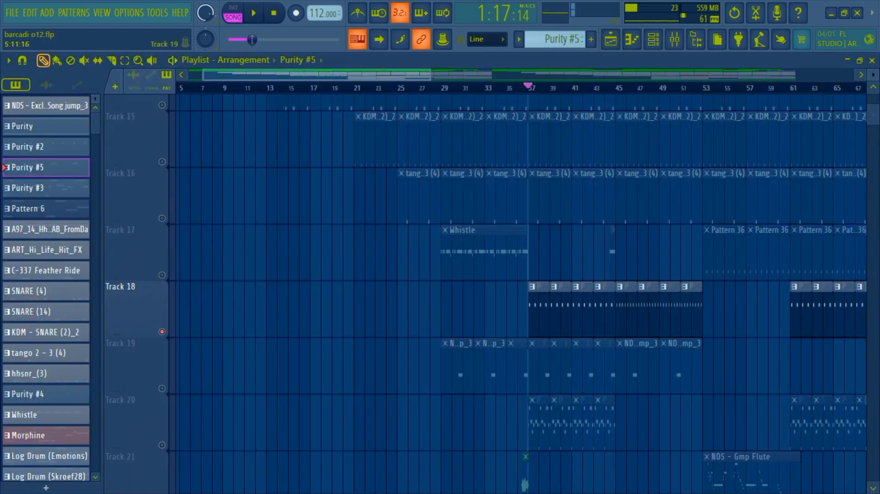
# Step: Solo Track 19 and play its clips from bar 29 in the playlist
pyautogui.rightClick(162, 389)
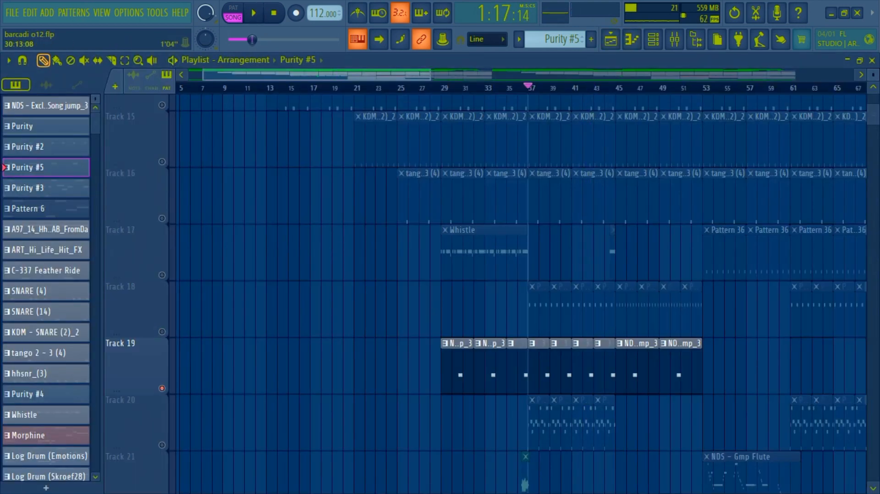
pyautogui.scroll(-1, 486, 288)
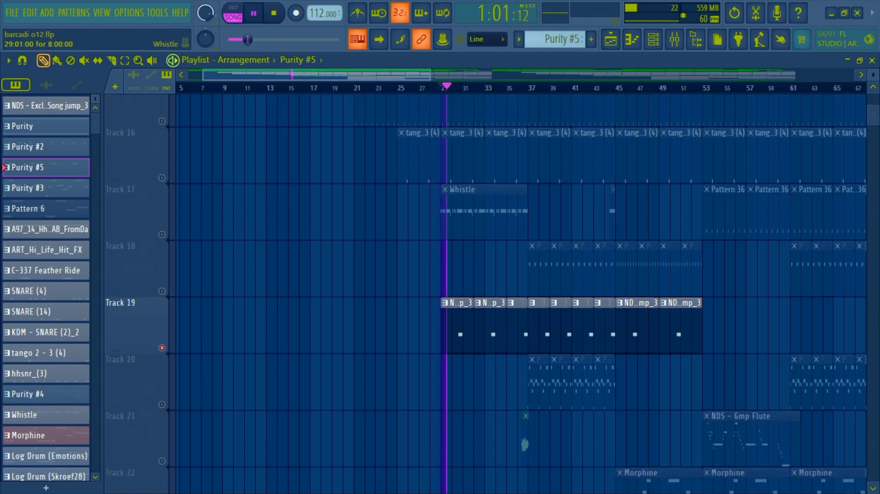
# Step: Solo Track 20 and play the Purity #3 pattern in the piano roll with all its notes selected
pyautogui.moveTo(328, 75); pyautogui.dragTo(385, 74)
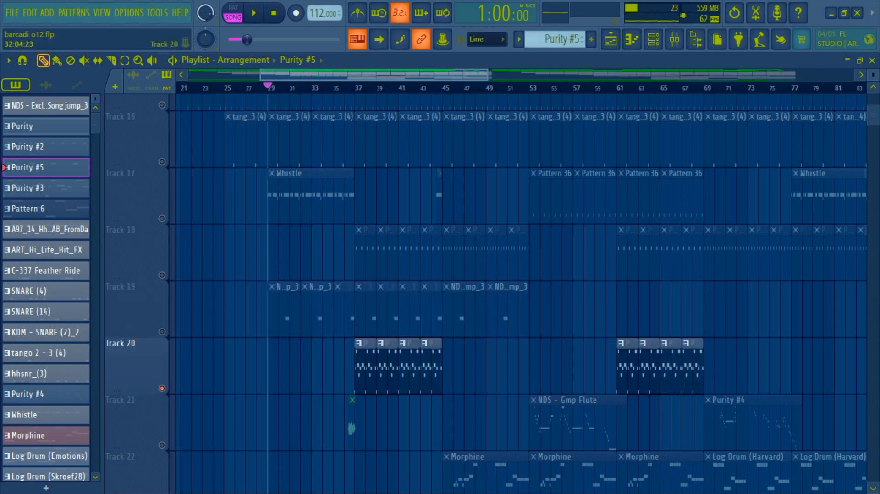
pyautogui.doubleClick(372, 364)
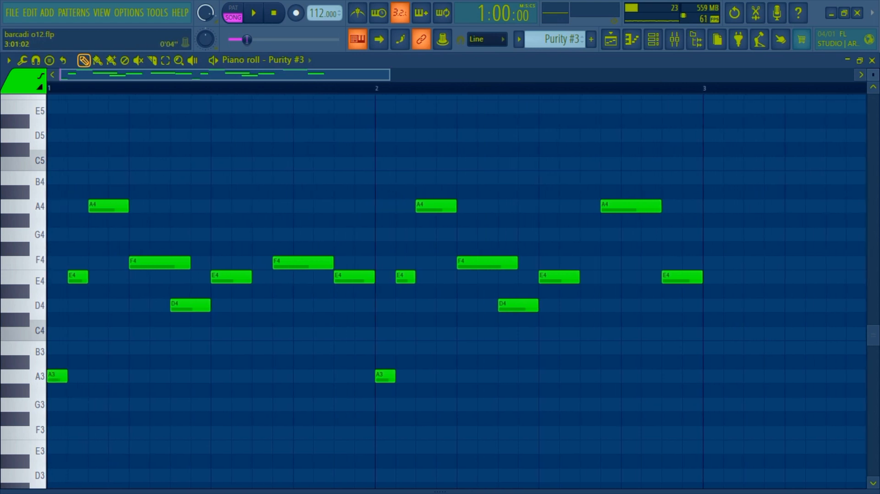
pyautogui.hotkey('ctrl', 'a')
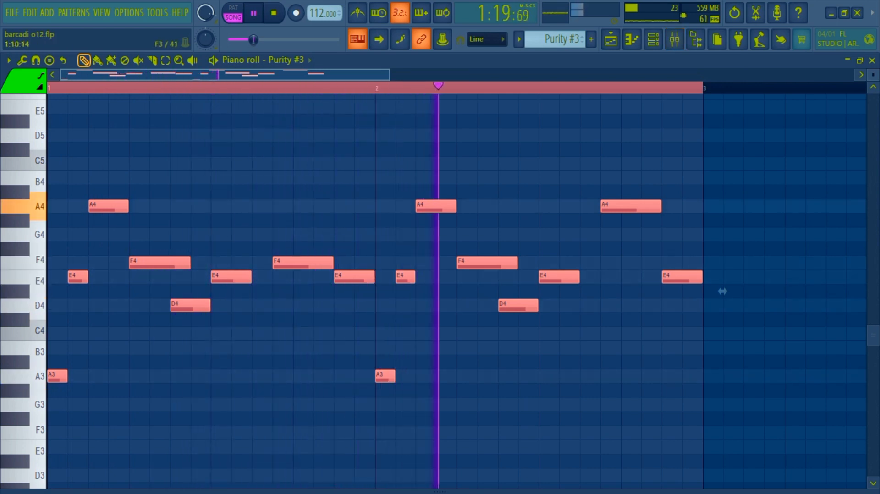
pyautogui.moveTo(472, 491)
pyautogui.mouseDown()
pyautogui.moveTo(472, 375)
pyautogui.moveTo(472, 491)
pyautogui.mouseUp()
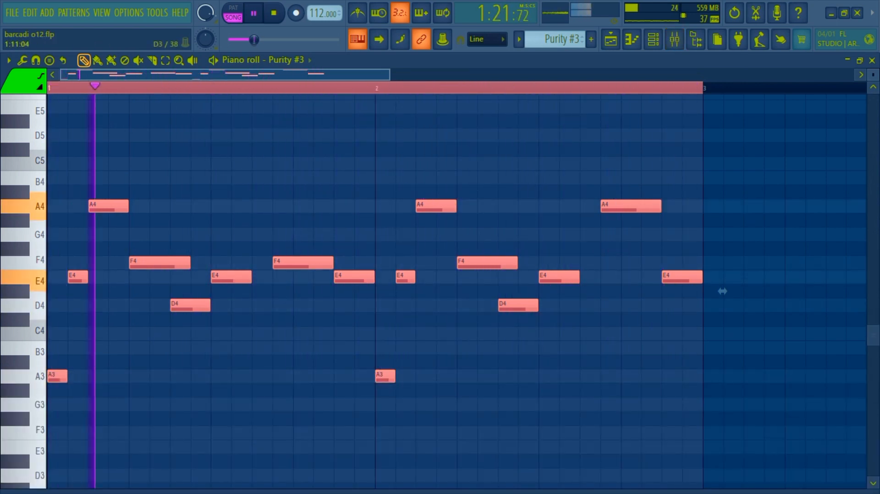
# Step: Show the Purity #3 instrument and its preset from the channel rack, closing it and returning to the playlist
pyautogui.click(653, 39)
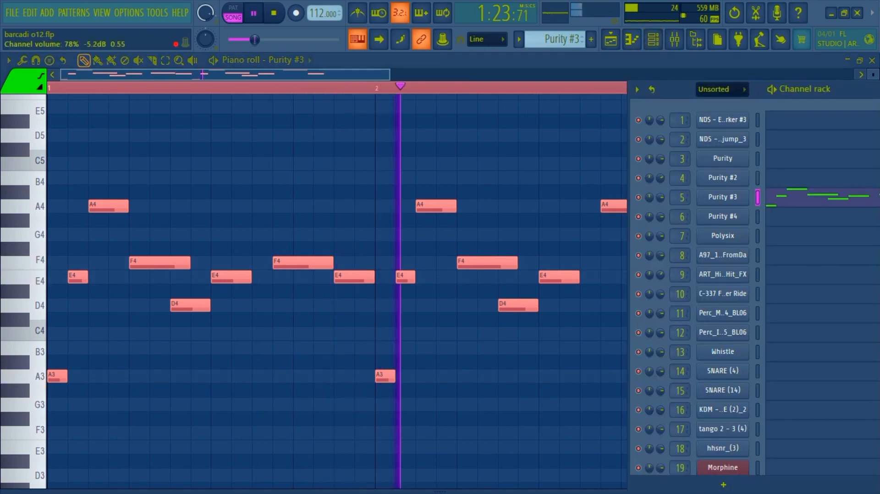
pyautogui.click(722, 197)
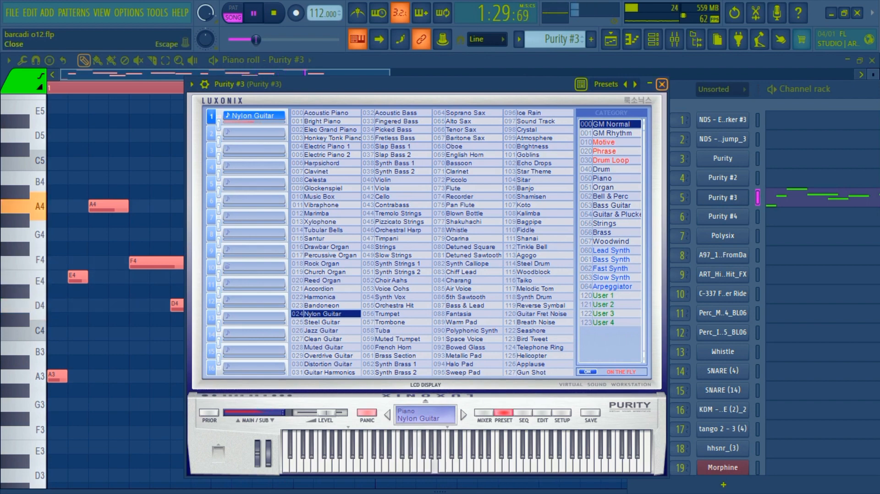
pyautogui.click(661, 84)
pyautogui.click(610, 39)
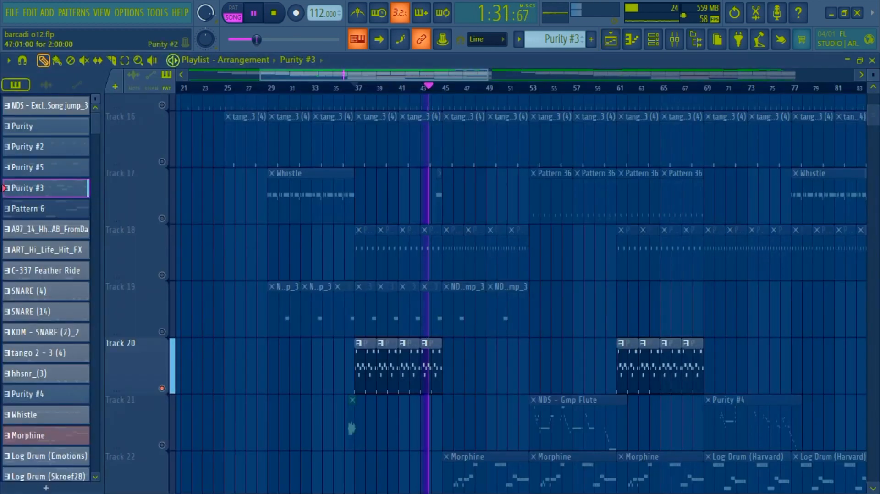
# Step: Solo Track 18 again and show the notes of its Purity #2 pattern in the piano roll during playback, returning to the playlist
pyautogui.scroll(-2, 507, 309)
pyautogui.scroll(2, 507, 309)
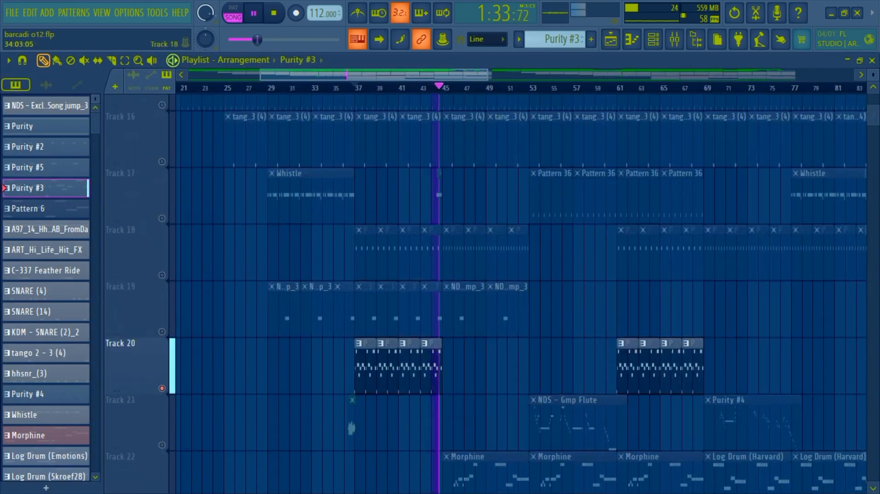
pyautogui.rightClick(162, 275)
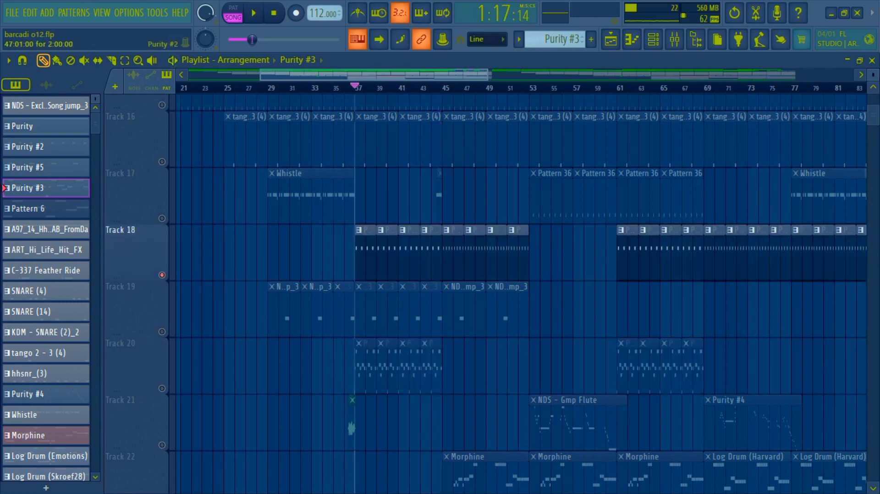
pyautogui.doubleClick(453, 252)
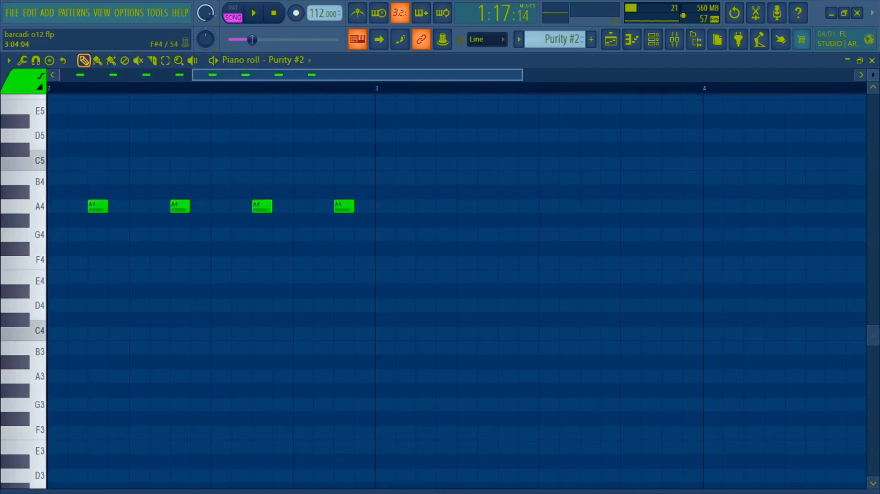
pyautogui.moveTo(257, 74); pyautogui.dragTo(92, 74)
pyautogui.press('space')
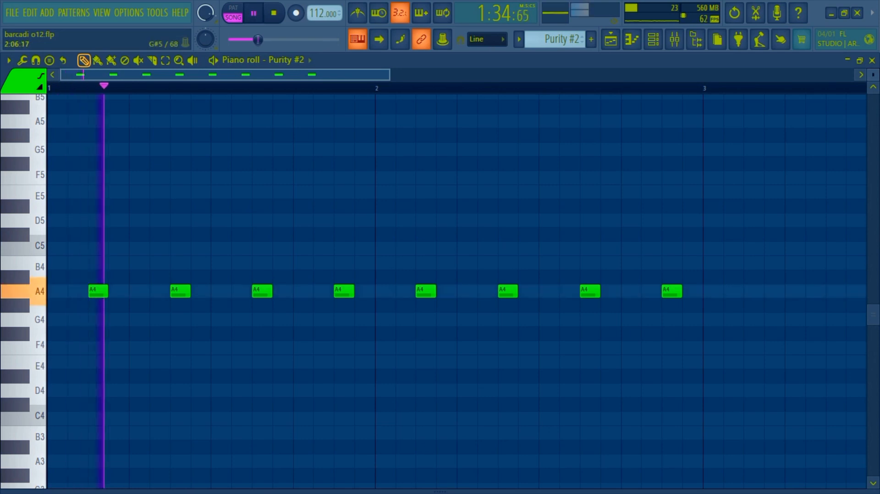
pyautogui.moveTo(390, 74); pyautogui.dragTo(539, 75)
pyautogui.click(610, 39)
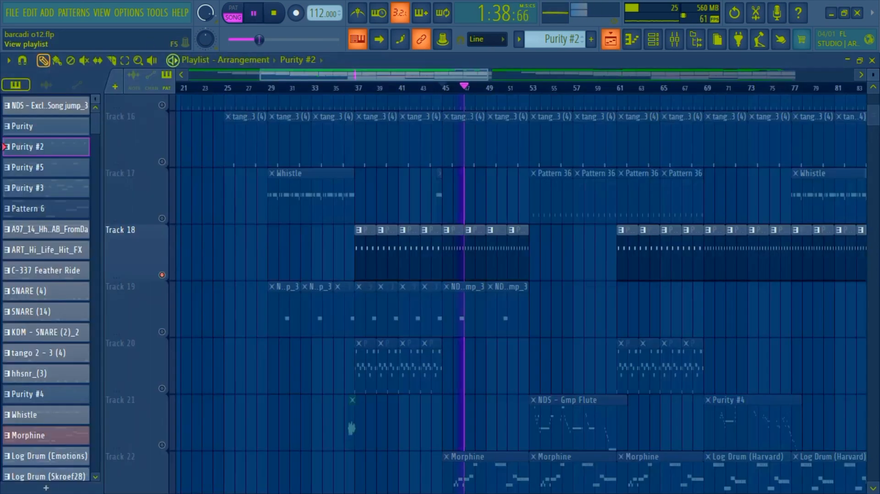
# Step: Solo Track 21 and play its audio clip near bar 37 in the playlist
pyautogui.scroll(-4, 485, 293)
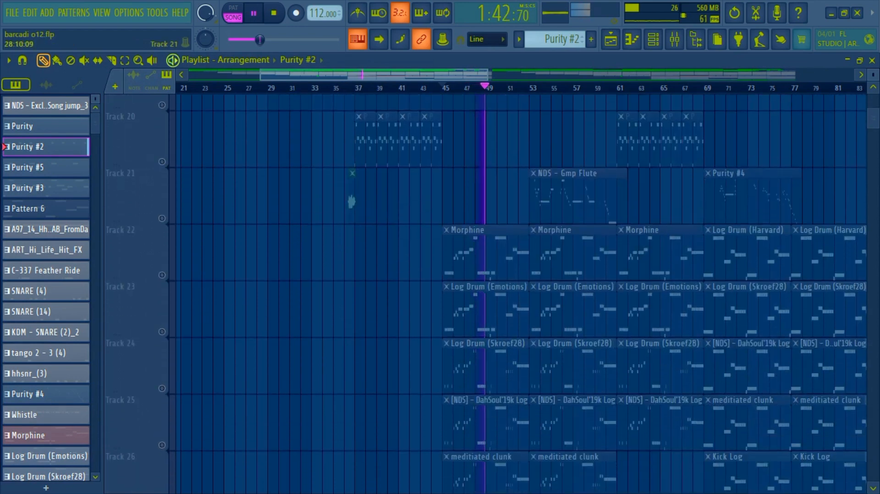
pyautogui.click(161, 219)
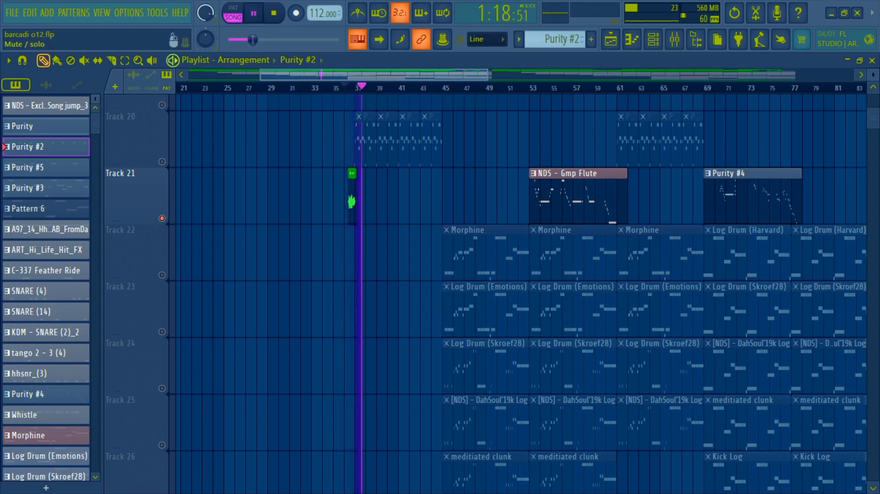
# Step: Solo Track 22 and show all the Morphine notes in the piano roll during playback
pyautogui.rightClick(162, 275)
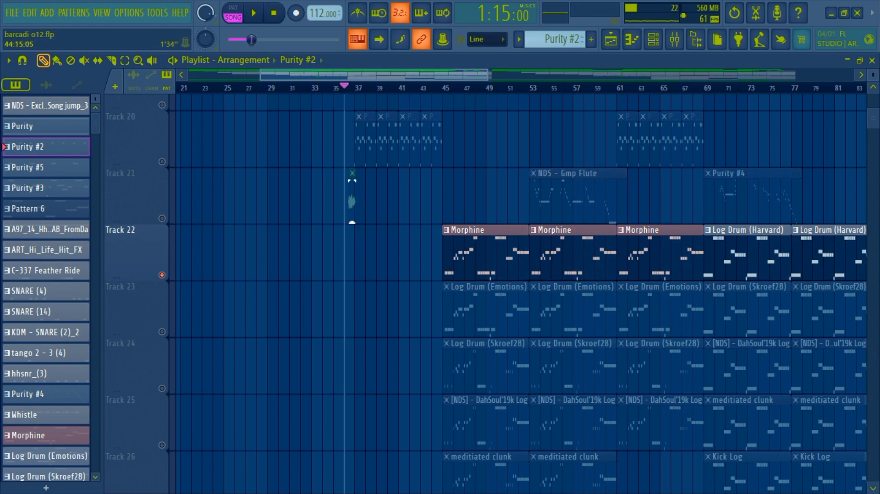
pyautogui.doubleClick(451, 230)
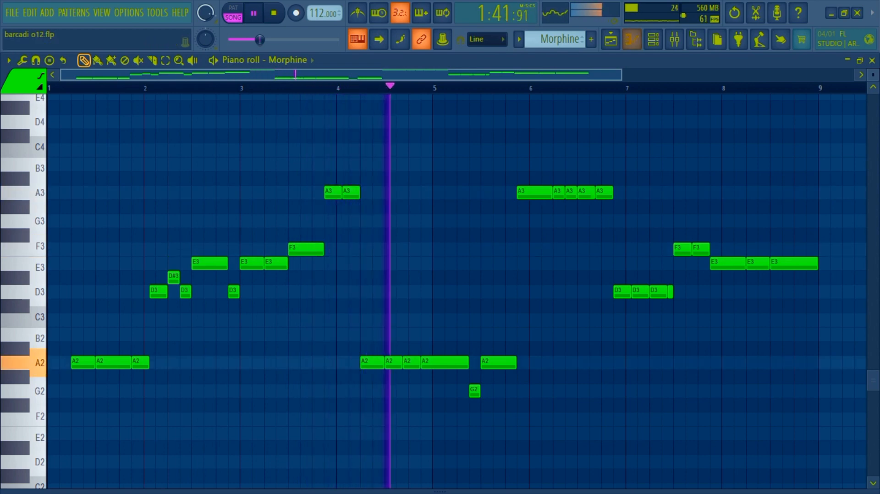
pyautogui.scroll(-3, 457, 292)
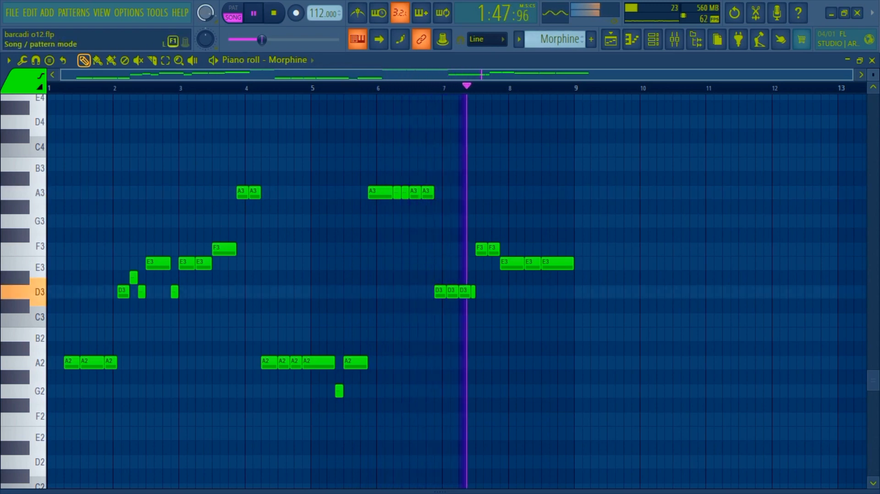
# Step: Play the Morphine pattern on its own and show its instrument with the Bass presets library, closing it and returning to the playlist
pyautogui.click(233, 8)
pyautogui.press('F6')
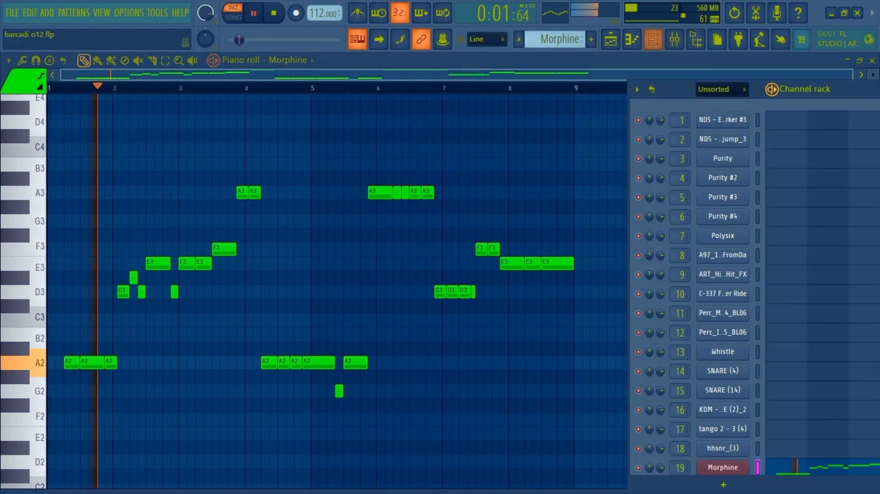
pyautogui.scroll(-4, 722, 238)
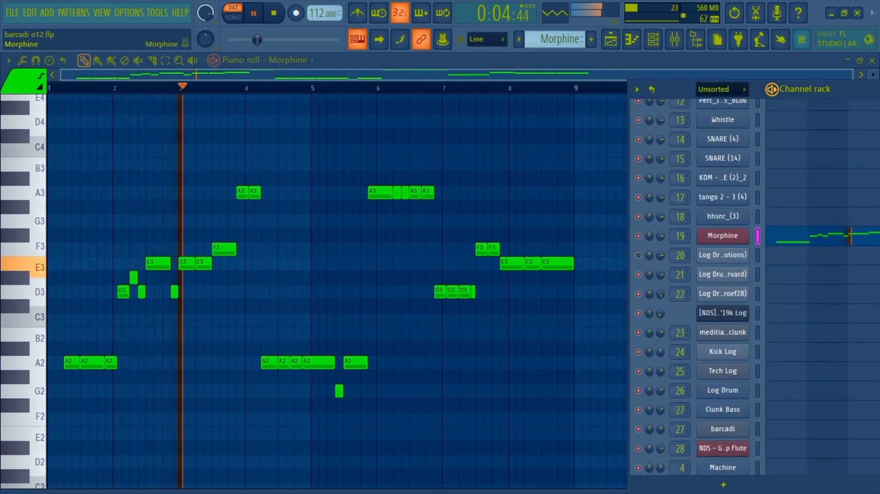
pyautogui.click(722, 236)
pyautogui.click(213, 90)
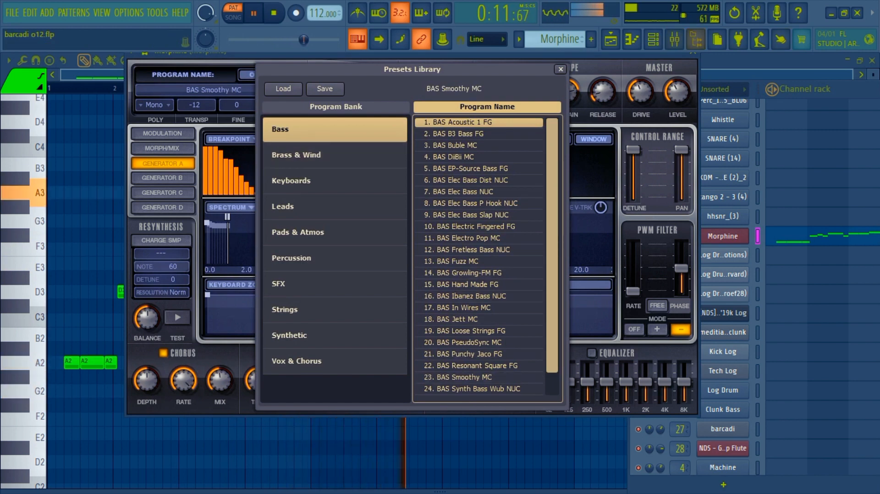
pyautogui.click(693, 54)
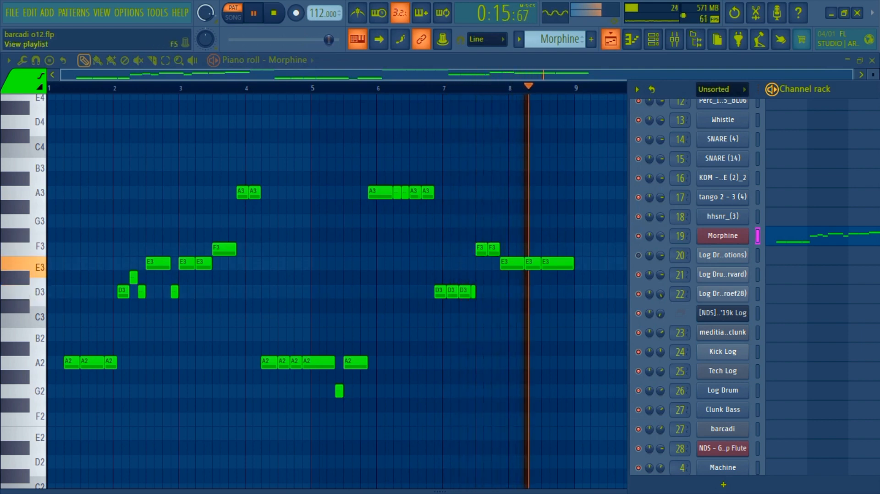
pyautogui.press('F5')
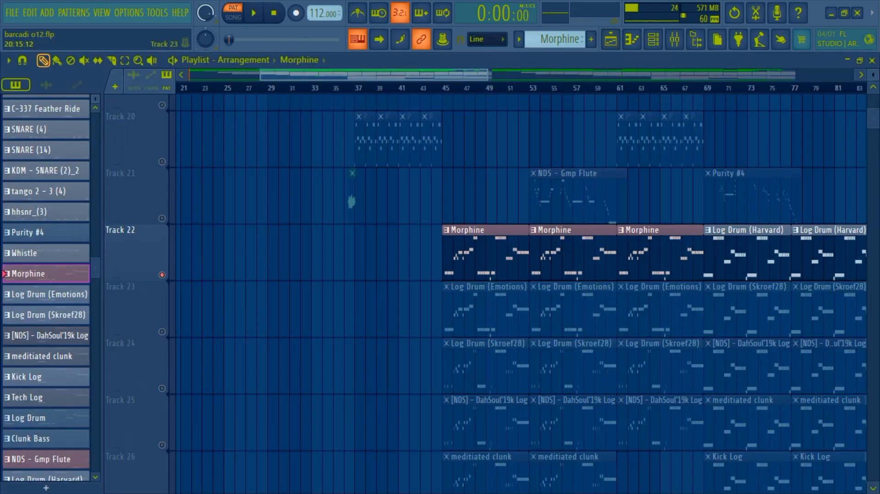
# Step: Solo Track 21 and show all the NDS - Gmp Flute notes in the piano roll during playback
pyautogui.rightClick(162, 218)
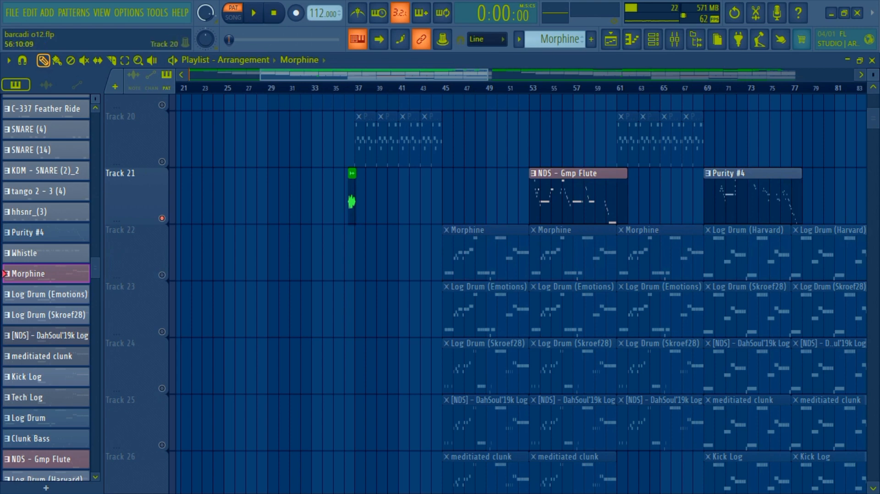
pyautogui.doubleClick(564, 193)
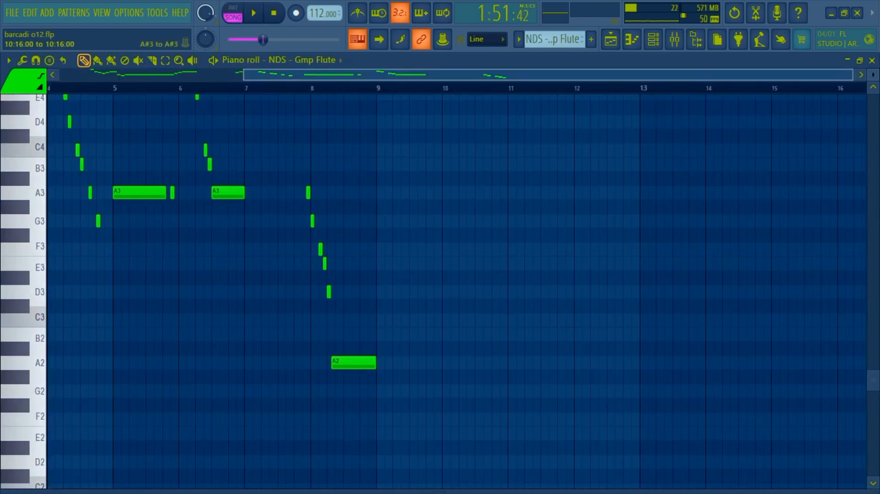
pyautogui.press('space')
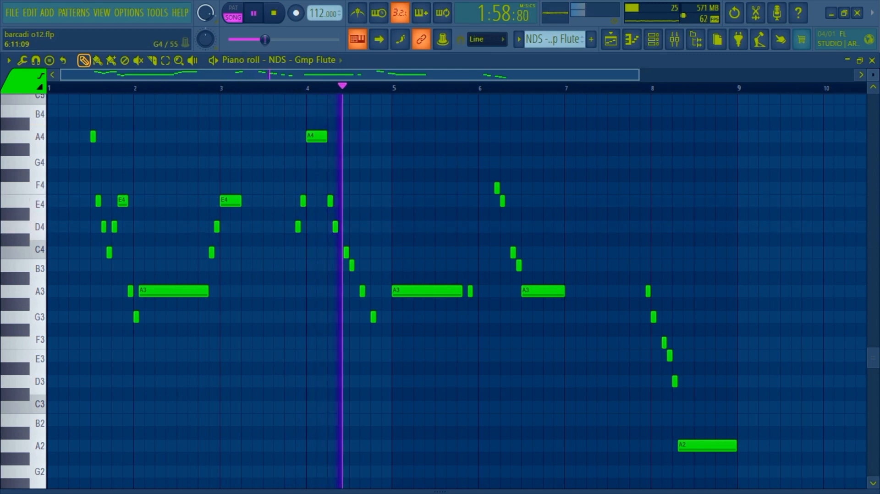
pyautogui.moveTo(440, 491)
pyautogui.mouseDown()
pyautogui.moveTo(440, 392)
pyautogui.moveTo(440, 492)
pyautogui.mouseUp()
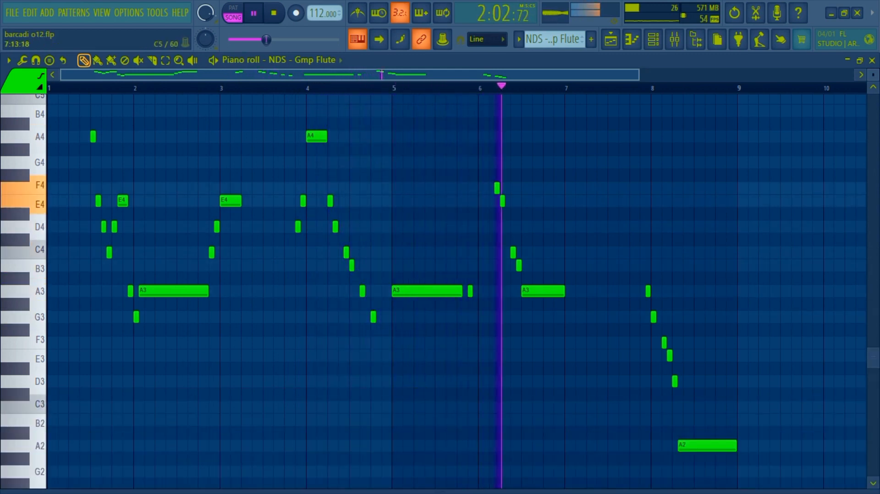
# Step: Show the NDS - Gmp Flute instrument and its preset from the channel rack, closing it and returning to the playlist
pyautogui.press('F6')
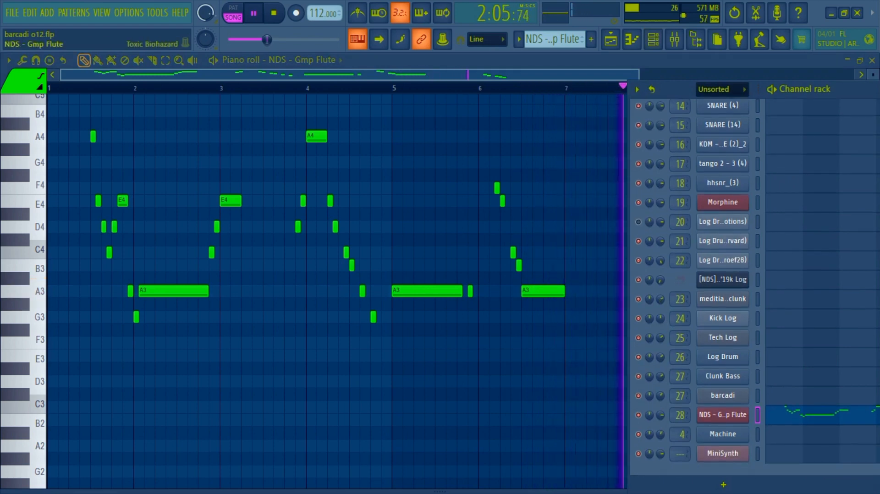
pyautogui.click(722, 415)
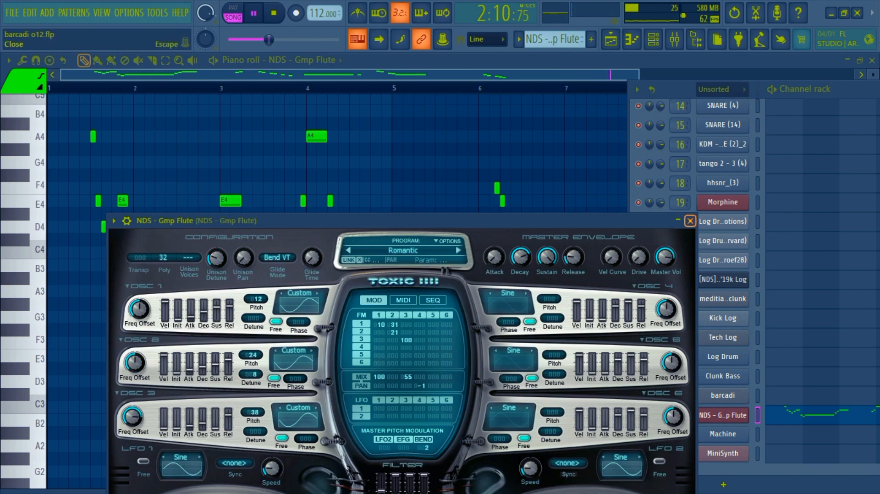
pyautogui.click(689, 220)
pyautogui.click(609, 39)
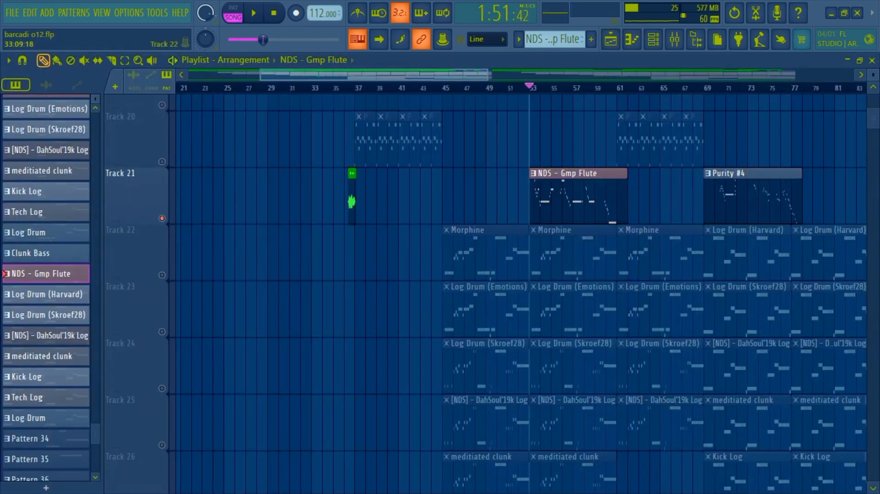
# Step: Solo Track 23 together with Track 24 and show the Log Drum (Skroef28) notes during playback, returning to the playlist
pyautogui.rightClick(162, 331)
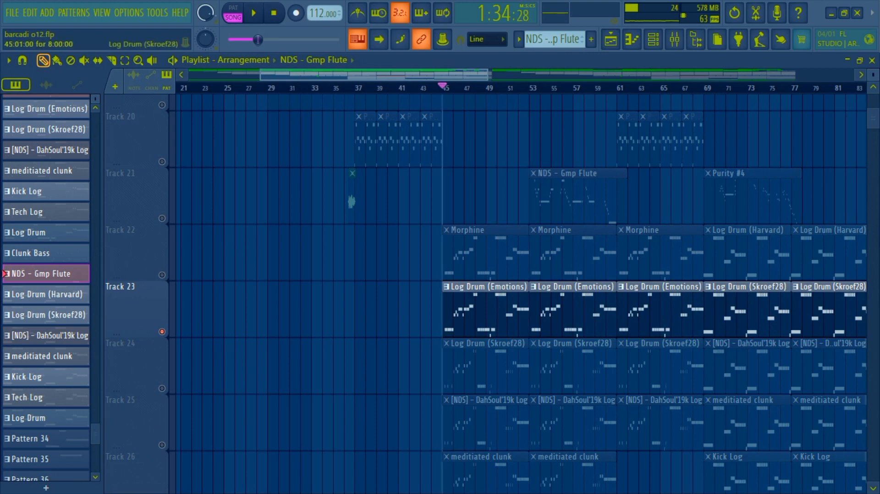
pyautogui.click(162, 388)
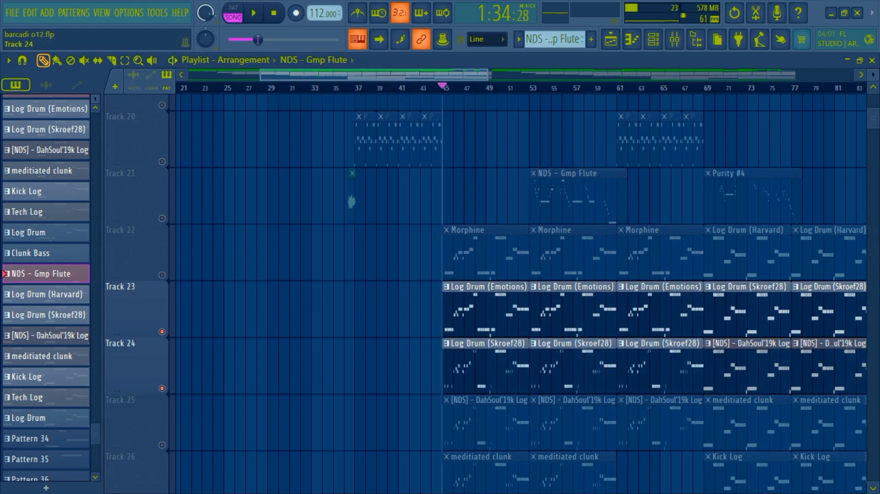
pyautogui.doubleClick(481, 370)
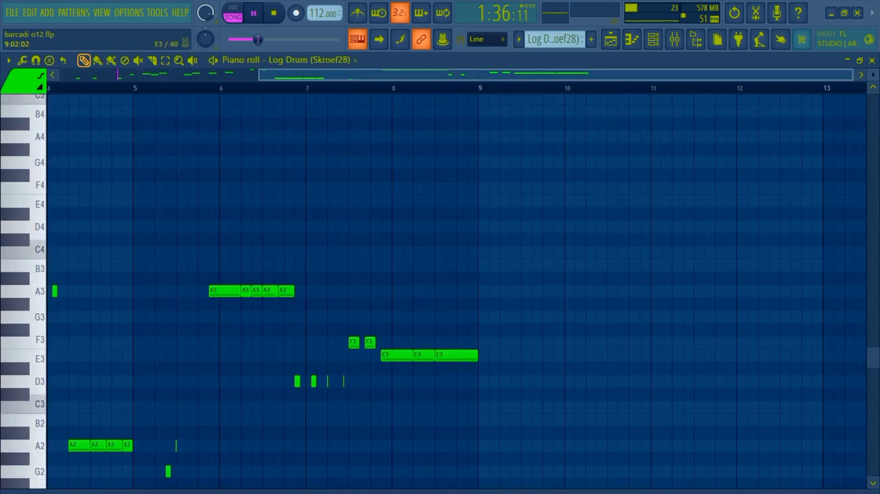
pyautogui.keyDown('ctrl'); pyautogui.rightClick(494, 333); pyautogui.keyUp('ctrl')
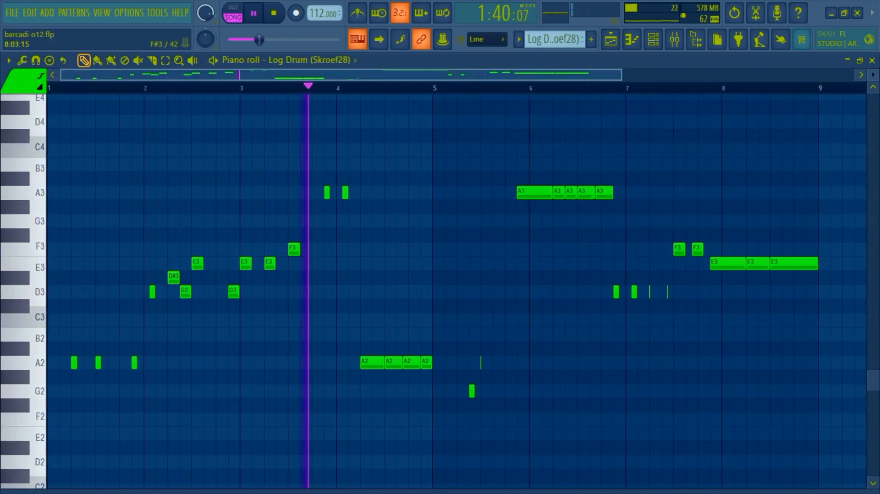
pyautogui.moveTo(621, 75); pyautogui.dragTo(852, 75)
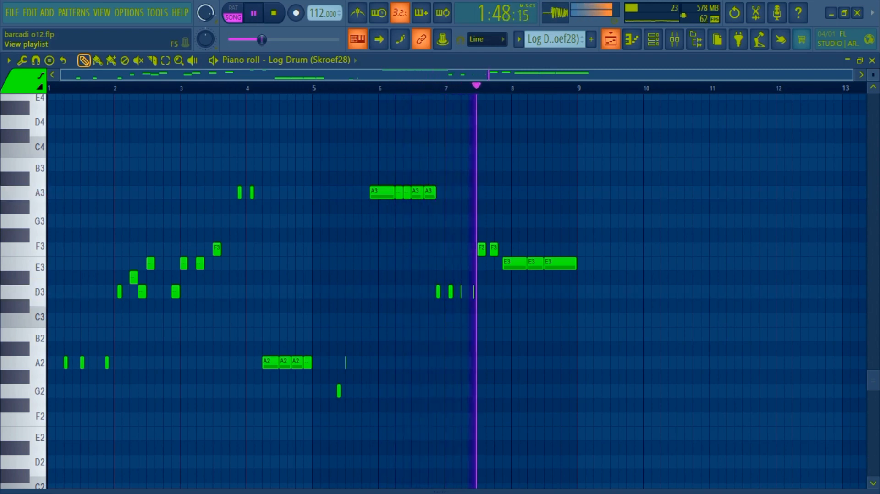
pyautogui.press('F5')
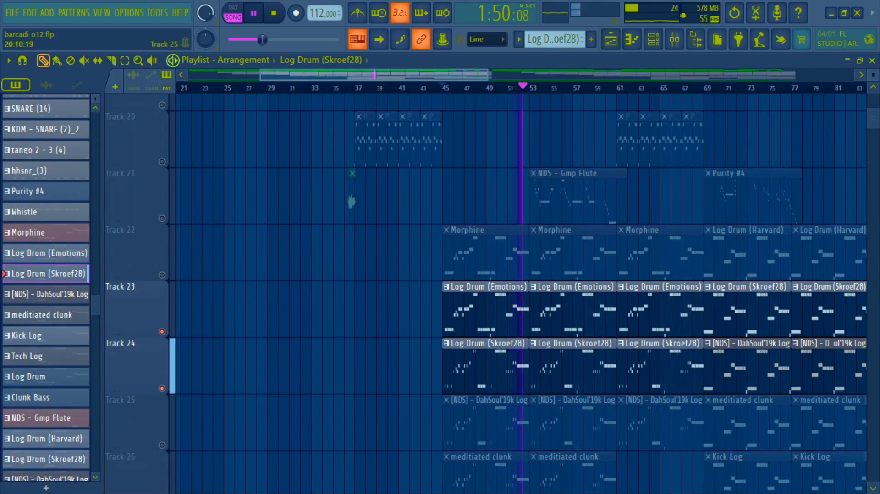
# Step: Layer in Tracks 25 to 29 one after another by unmuting them in the playlist during playback
pyautogui.scroll(-3, 359, 209)
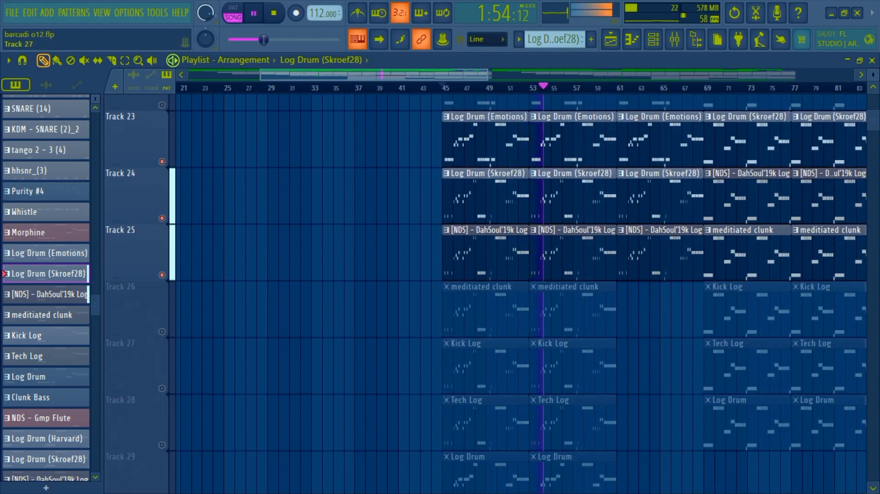
pyautogui.click(162, 331)
pyautogui.click(161, 388)
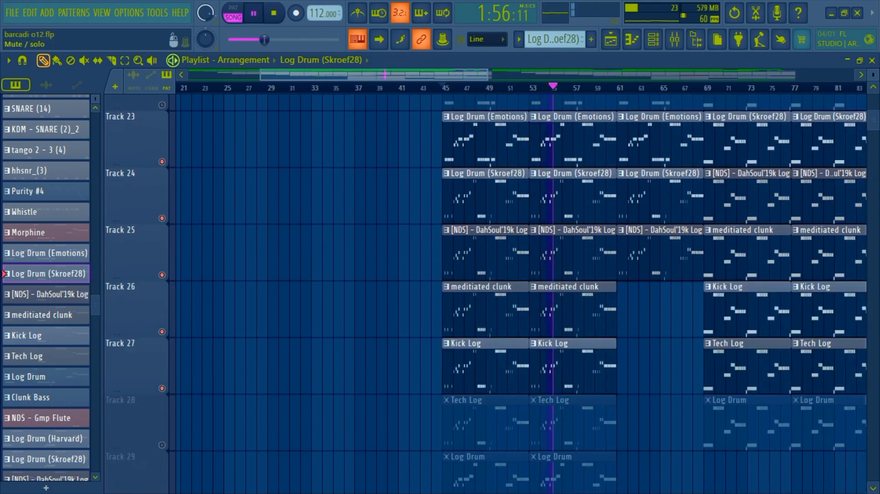
pyautogui.click(162, 445)
pyautogui.scroll(-2, 161, 412)
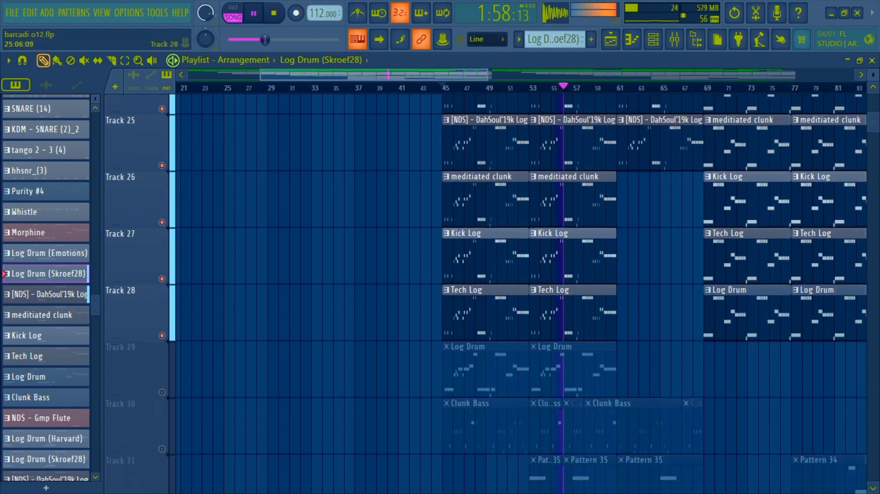
pyautogui.click(162, 388)
pyautogui.scroll(-2, 162, 367)
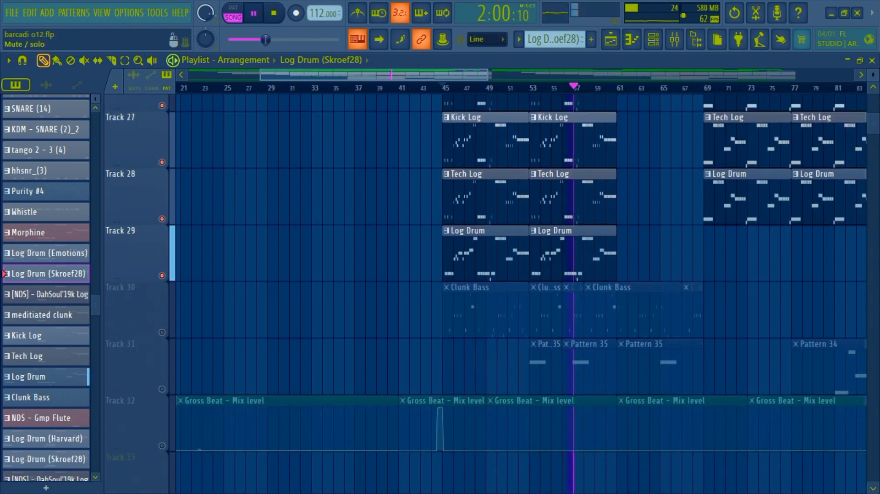
# Step: Unmute Track 30 and show its Clunk Bass notes in the piano roll during playback, returning to the playlist
pyautogui.click(162, 331)
pyautogui.doubleClick(618, 304)
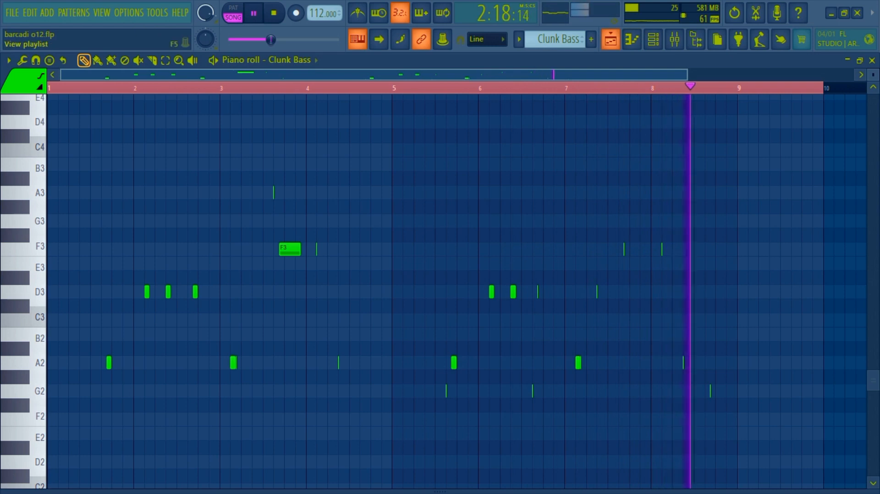
pyautogui.press('F5')
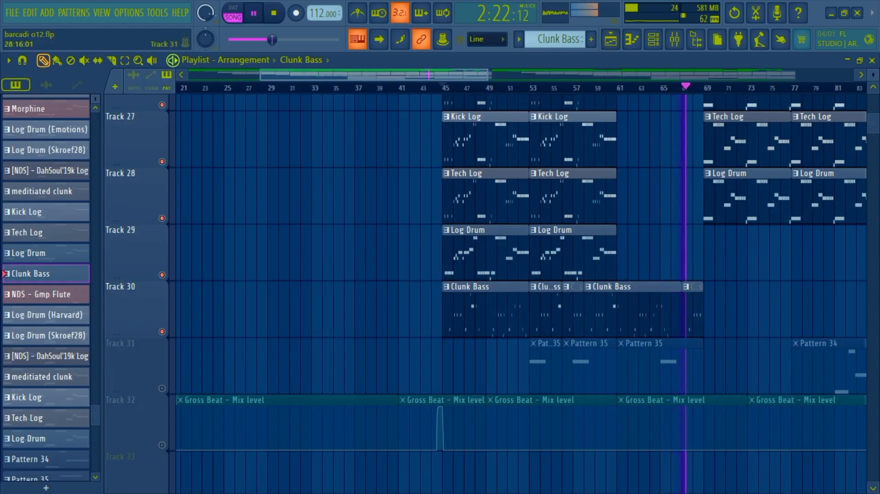
# Step: Unmute Track 31, replay the layered tracks from bar 45 and show the barcadi note of Pattern 35, returning to the playlist
pyautogui.click(162, 388)
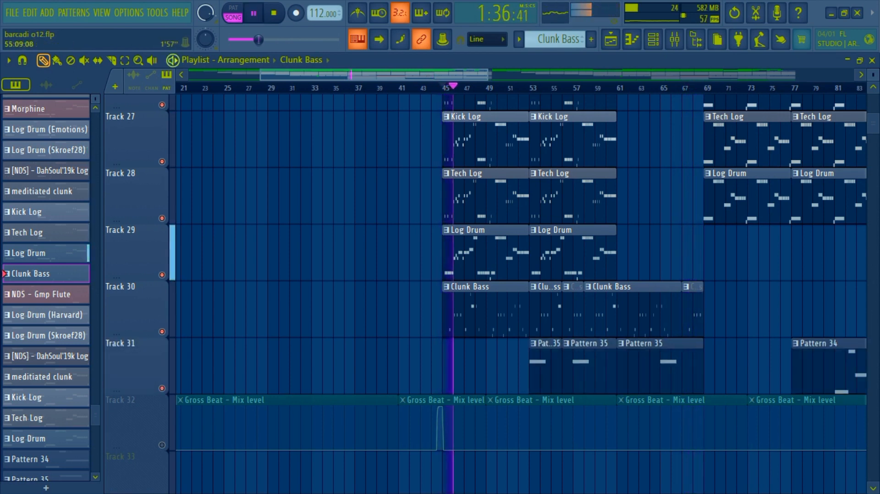
pyautogui.moveTo(488, 74); pyautogui.dragTo(809, 74)
pyautogui.scroll(2, 579, 229)
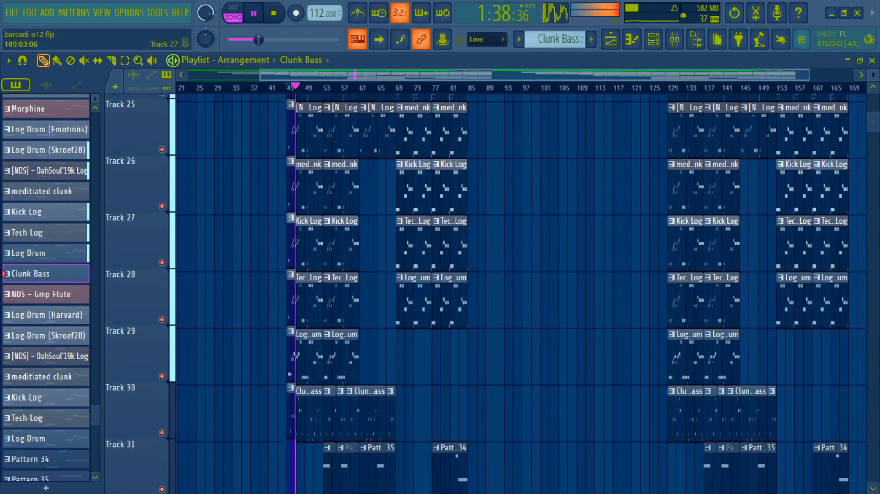
pyautogui.scroll(-1, 578, 229)
pyautogui.moveTo(872, 75); pyautogui.dragTo(873, 79)
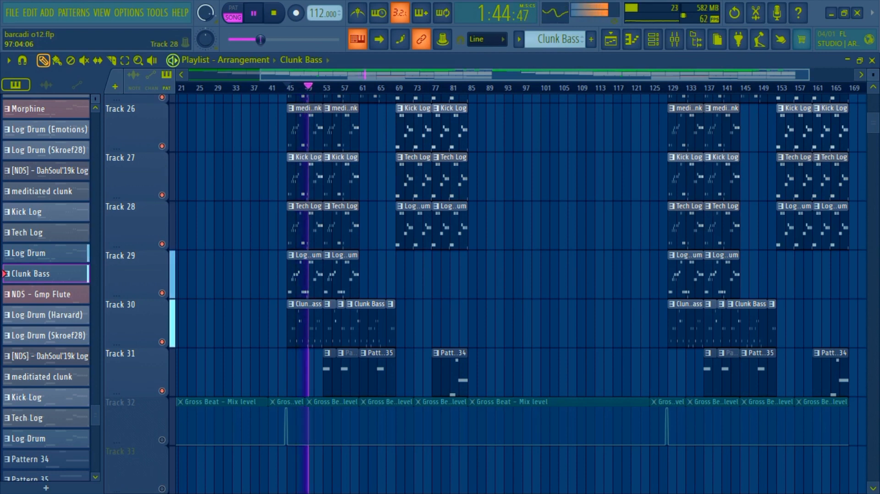
pyautogui.scroll(1, 521, 293)
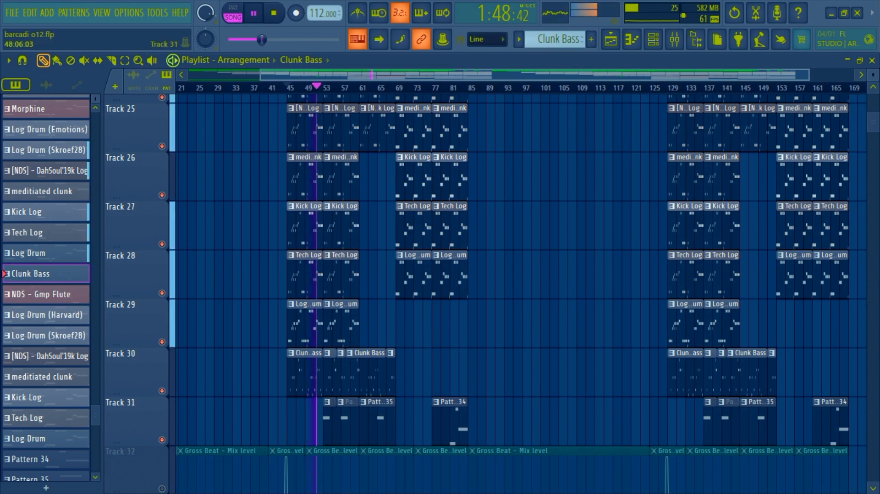
pyautogui.keyDown('ctrl'); pyautogui.rightClick(331, 362); pyautogui.keyUp('ctrl')
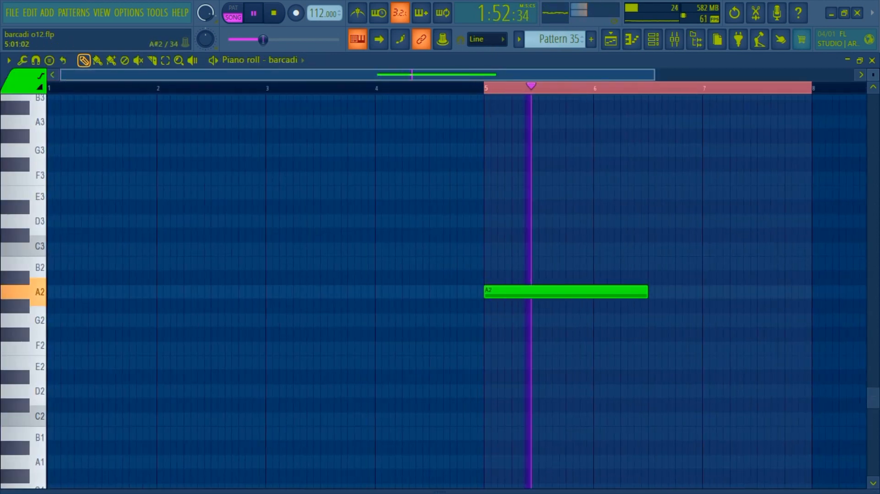
pyautogui.press('F5')
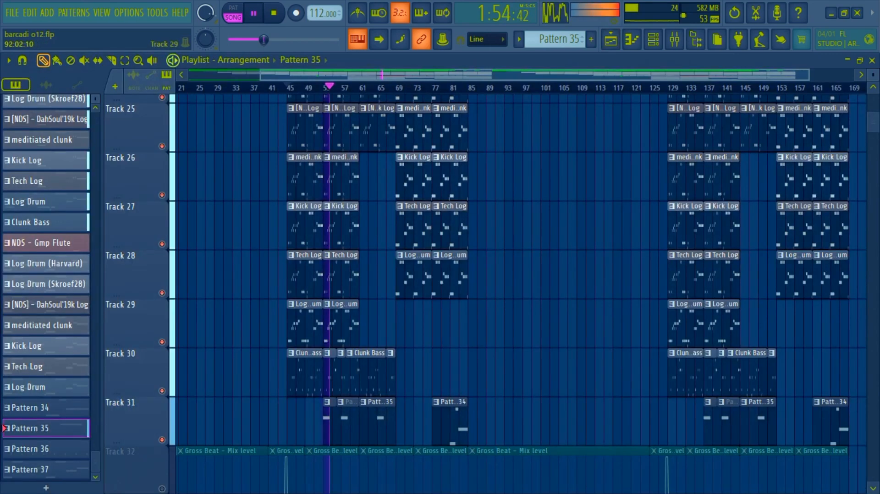
# Step: Unmute Track 22 in the playlist, play it together with the layered log drum and bass tracks, and stop playback
pyautogui.scroll(5, 518, 293)
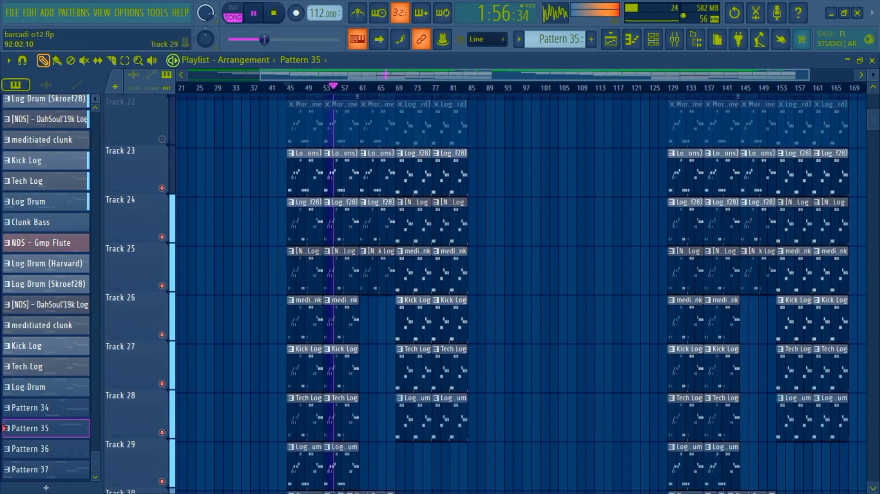
pyautogui.scroll(3, 517, 293)
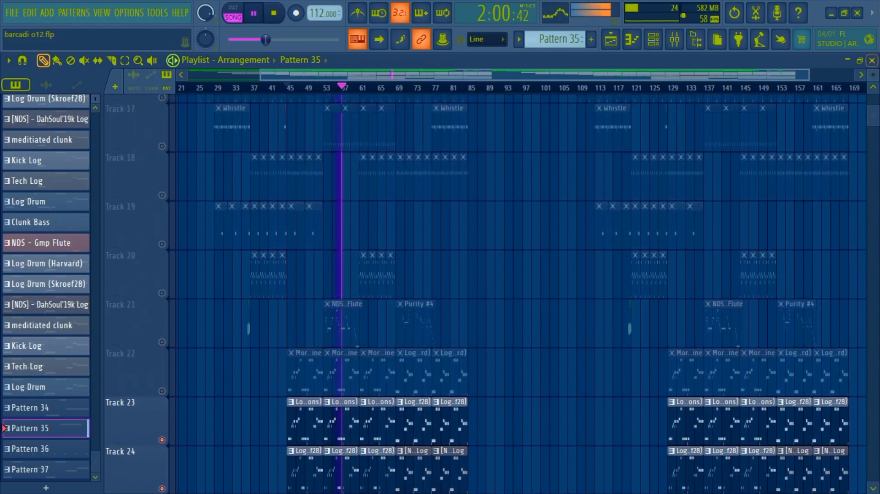
pyautogui.scroll(-2, 517, 293)
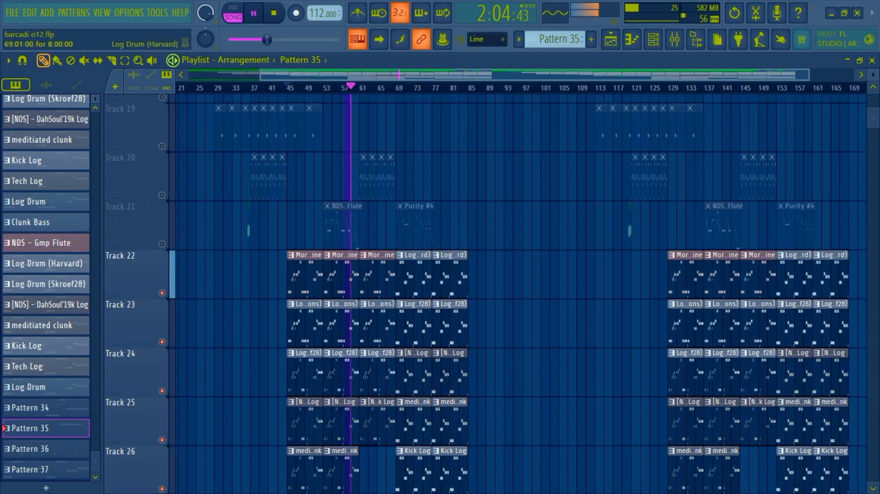
pyautogui.scroll(-1, 517, 293)
pyautogui.scroll(-3, 517, 293)
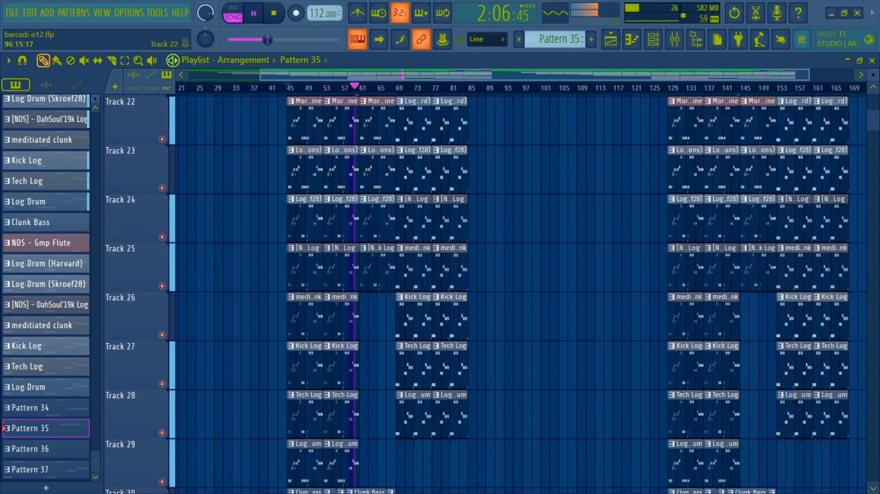
pyautogui.press('space')
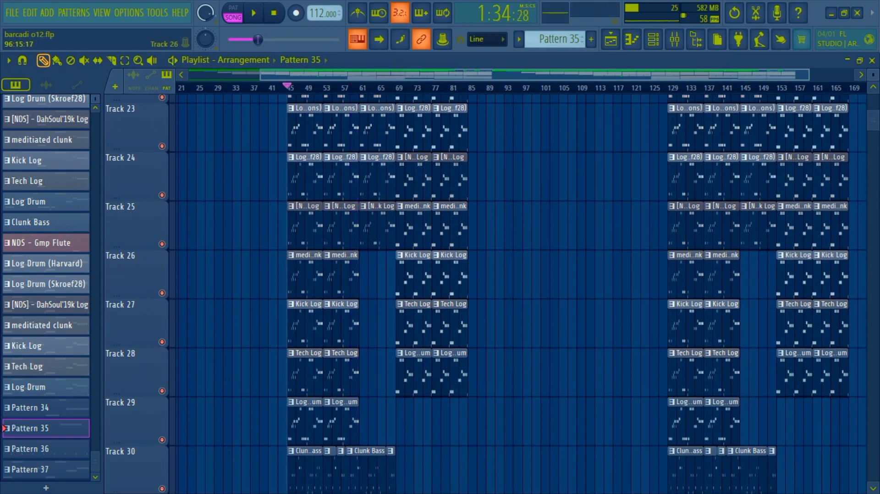
# Step: Play the layered tracks from bar 69 and show the Log Drum (Harvard) notes in the piano roll, returning to the playlist and stopping playback
pyautogui.scroll(1, 518, 293)
pyautogui.click(396, 88)
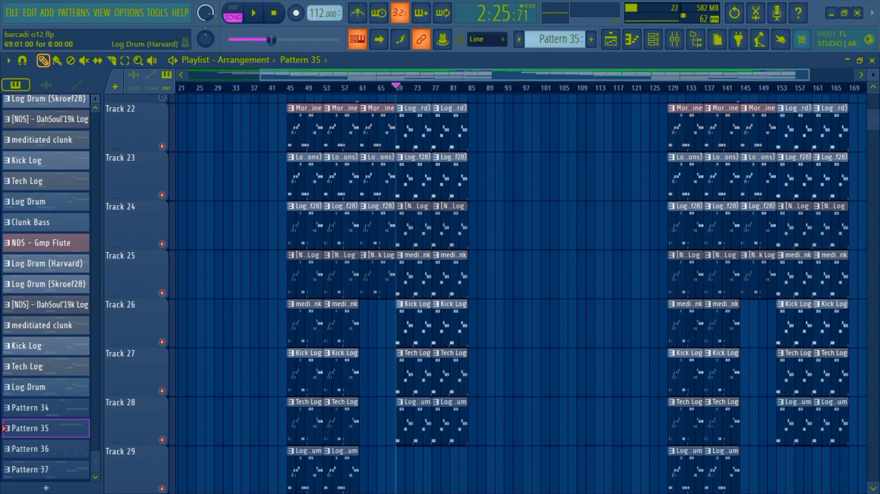
pyautogui.doubleClick(406, 126)
pyautogui.keyDown('ctrl'); pyautogui.rightClick(407, 135); pyautogui.keyUp('ctrl')
pyautogui.press('space')
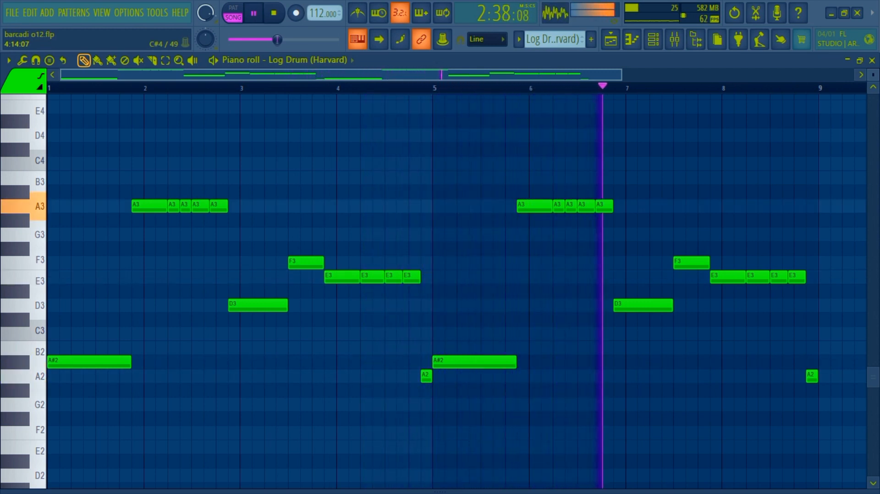
pyautogui.click(610, 39)
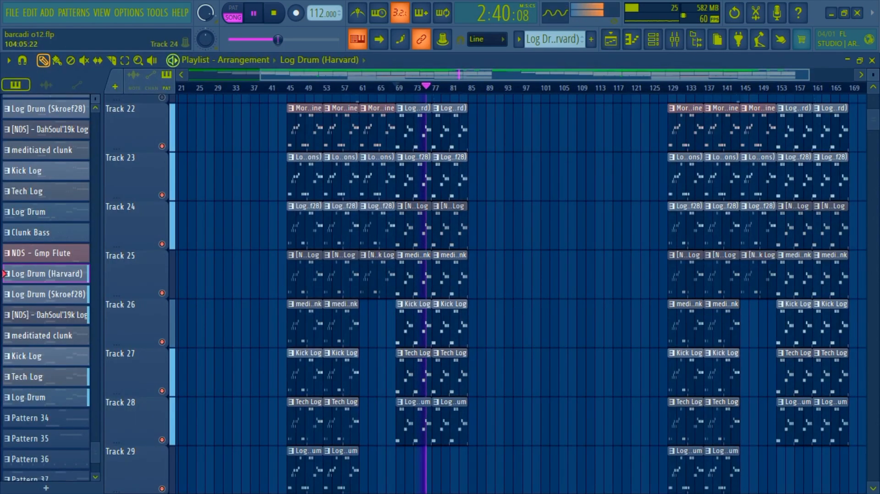
pyautogui.scroll(-2, 559, 147)
pyautogui.scroll(-4, 559, 147)
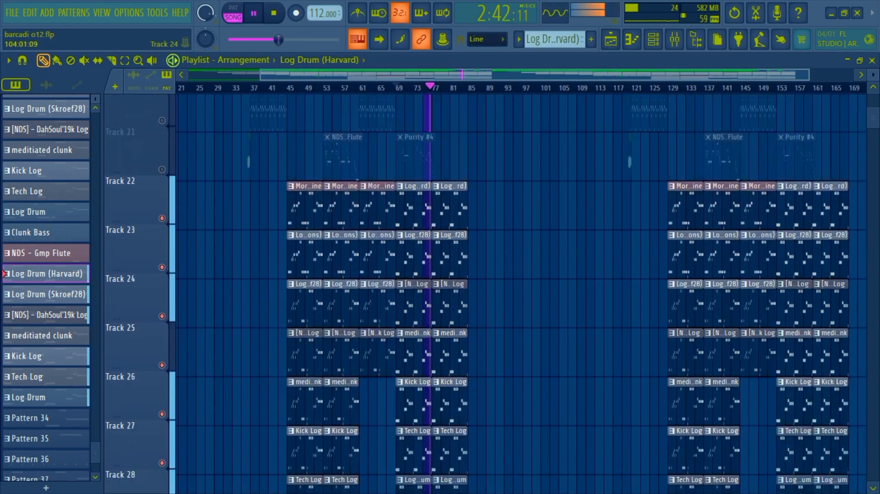
pyautogui.press('space')
# Step: Play the layered tracks from bar 78 and show the barcadi notes of Pattern 34, returning to the playlist and stopping playback
pyautogui.scroll(3, 553, 225)
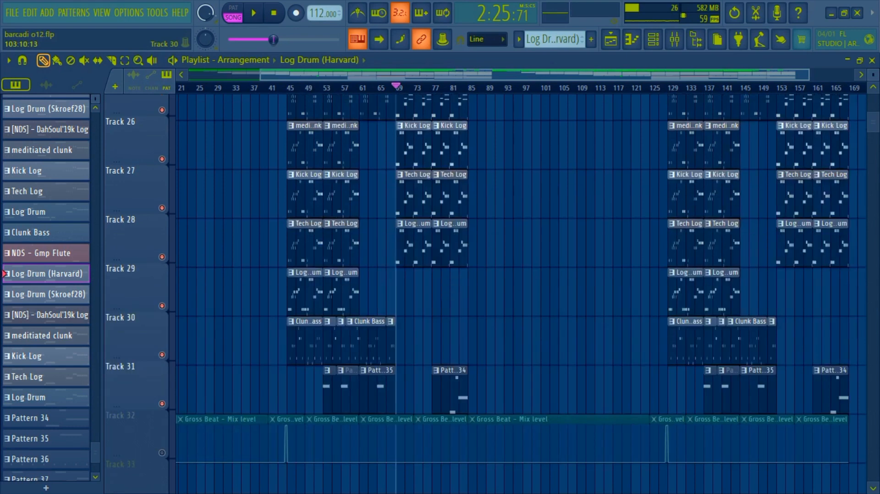
pyautogui.scroll(-3, 553, 225)
pyautogui.click(434, 88)
pyautogui.press('space')
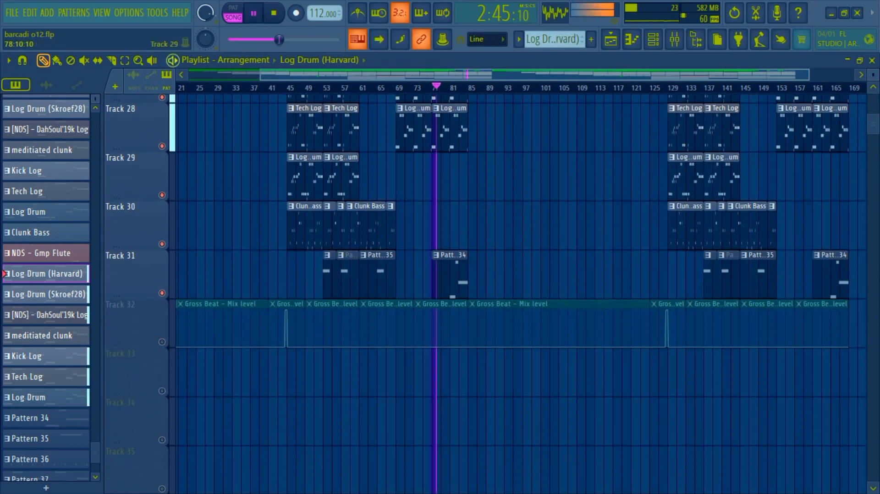
pyautogui.doubleClick(442, 270)
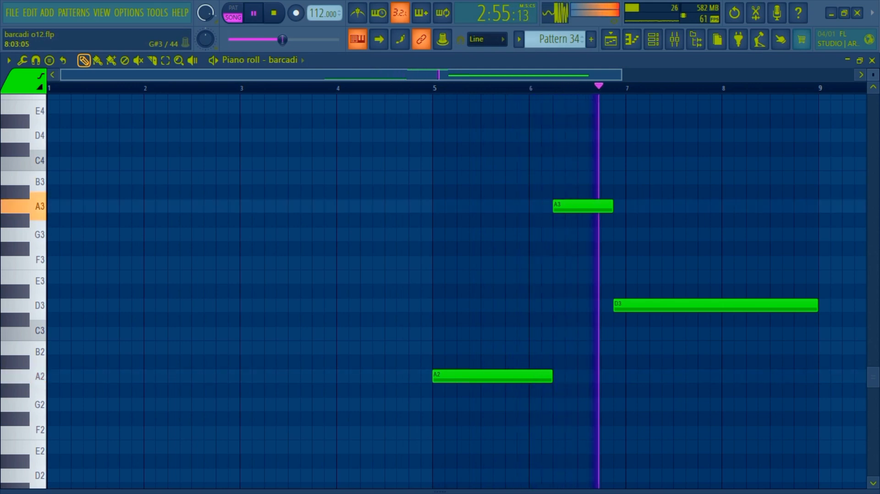
pyautogui.click(611, 39)
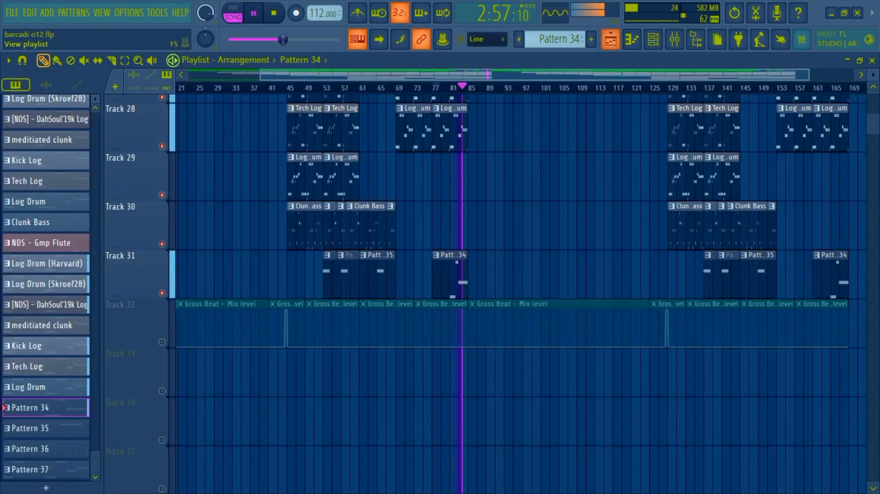
pyautogui.scroll(5, 497, 224)
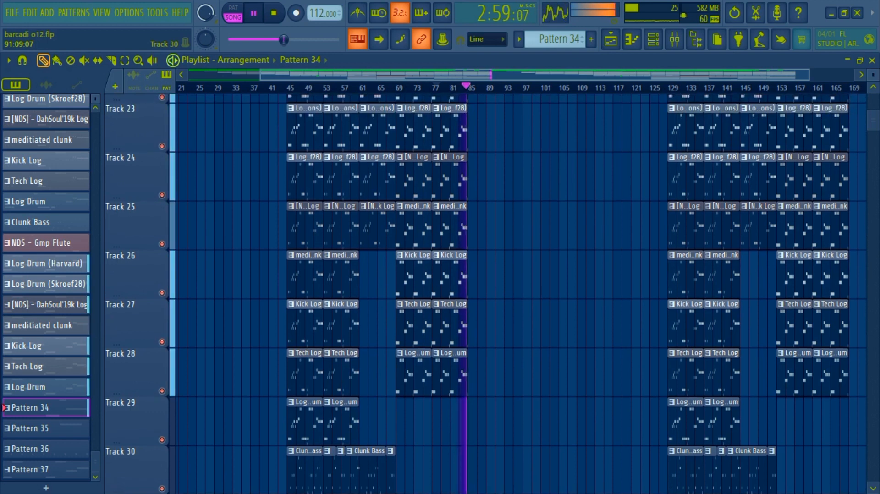
pyautogui.press('space')
# Step: Solo Track 21 and play its Purity #4 clip from bar 69 with the full note range shown in the piano roll
pyautogui.scroll(5, 497, 225)
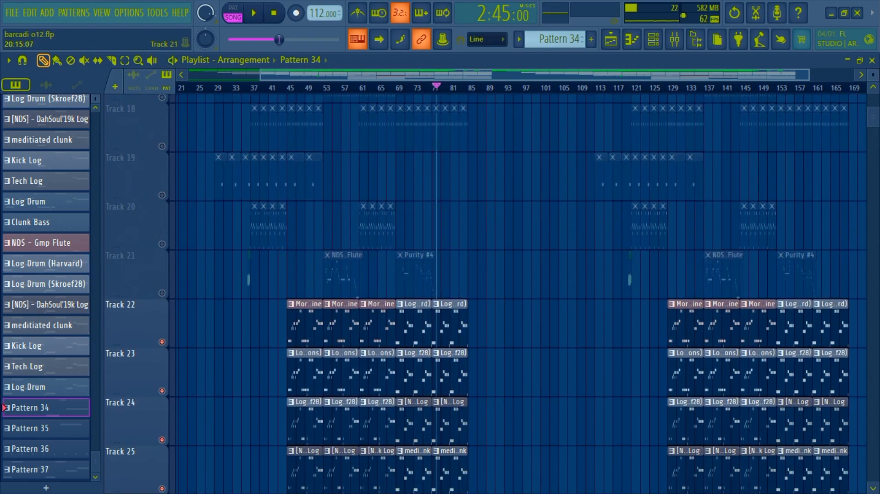
pyautogui.rightClick(162, 293)
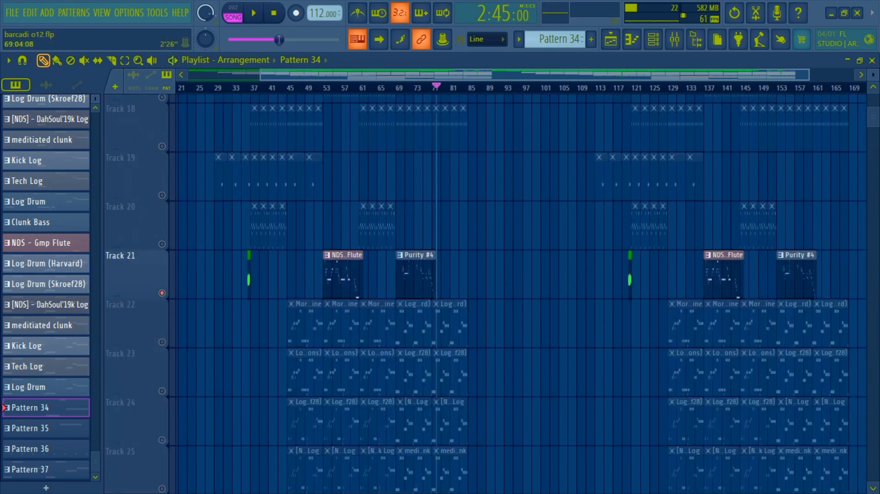
pyautogui.doubleClick(398, 284)
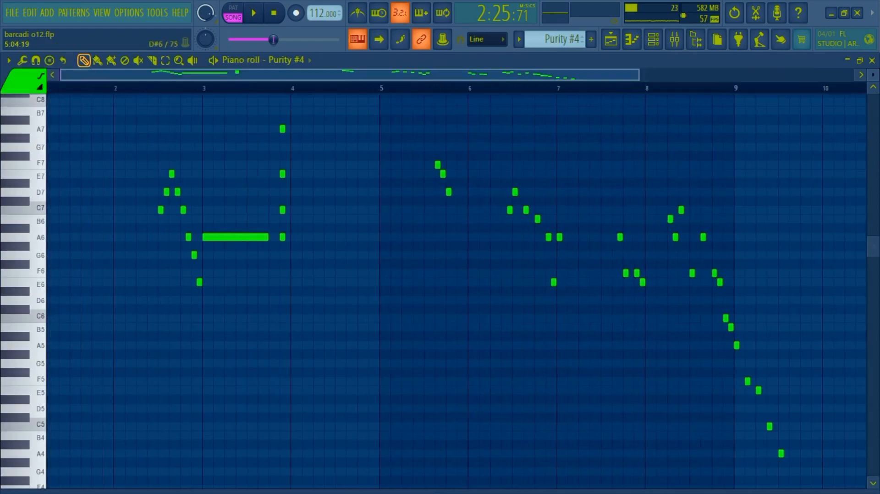
pyautogui.press('space')
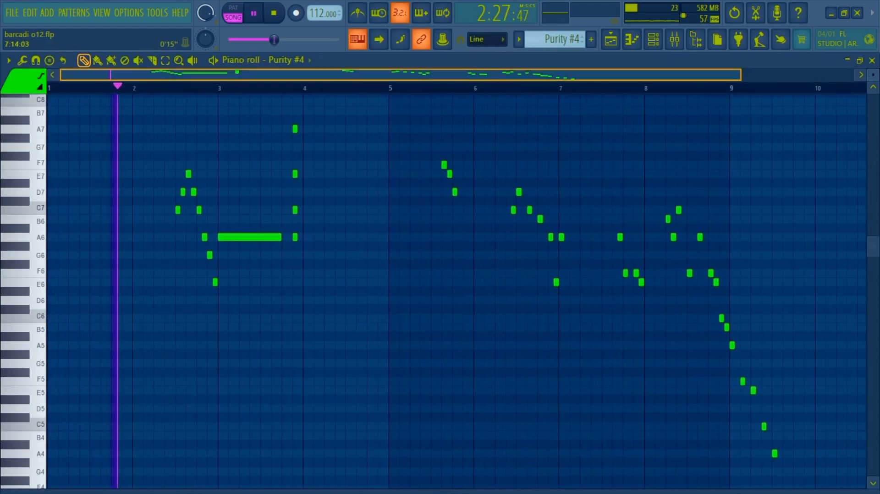
pyautogui.moveTo(741, 75); pyautogui.dragTo(873, 80)
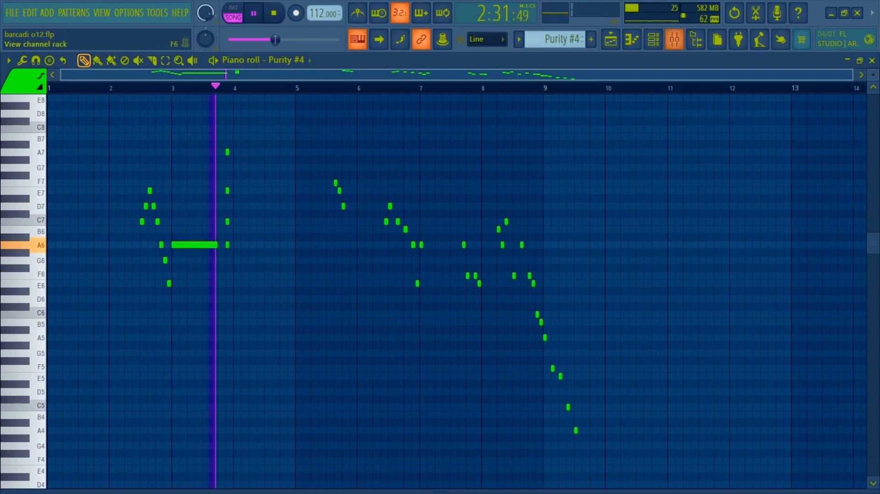
# Step: Show the Purity #4 instrument with its Vibraphone preset during playback, close it, return to the playlist and stop playback
pyautogui.click(674, 40)
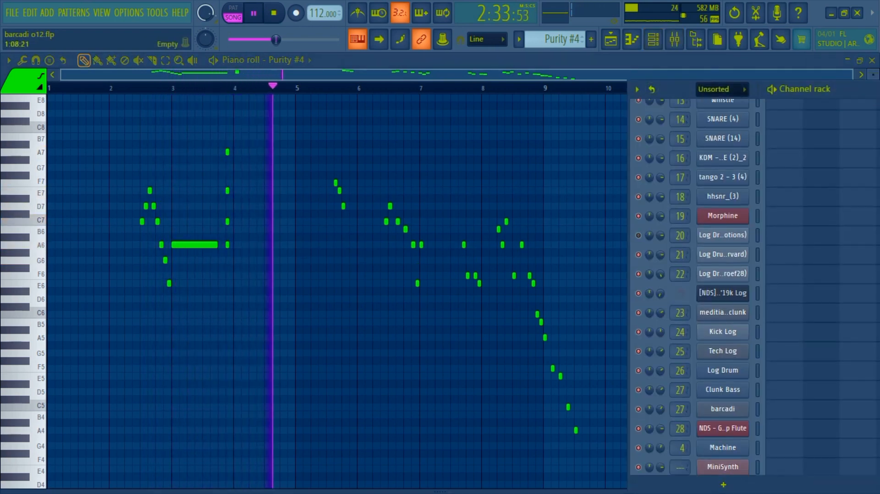
pyautogui.scroll(10, 836, 284)
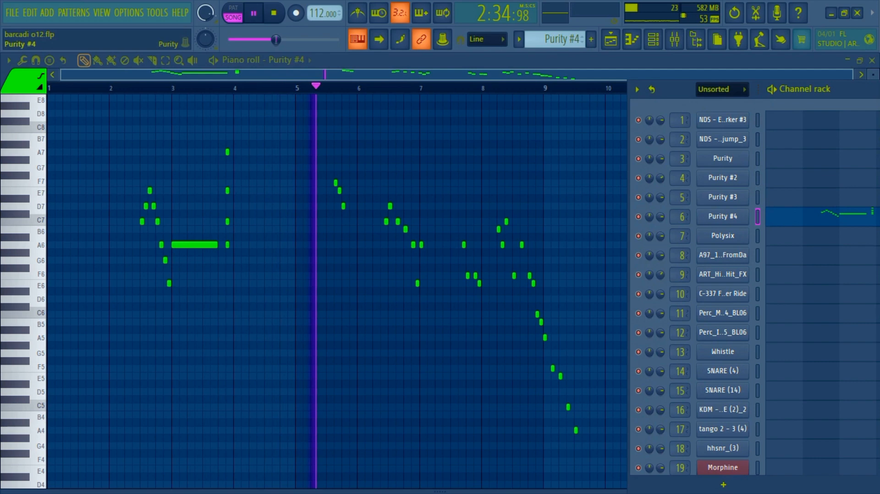
pyautogui.click(722, 216)
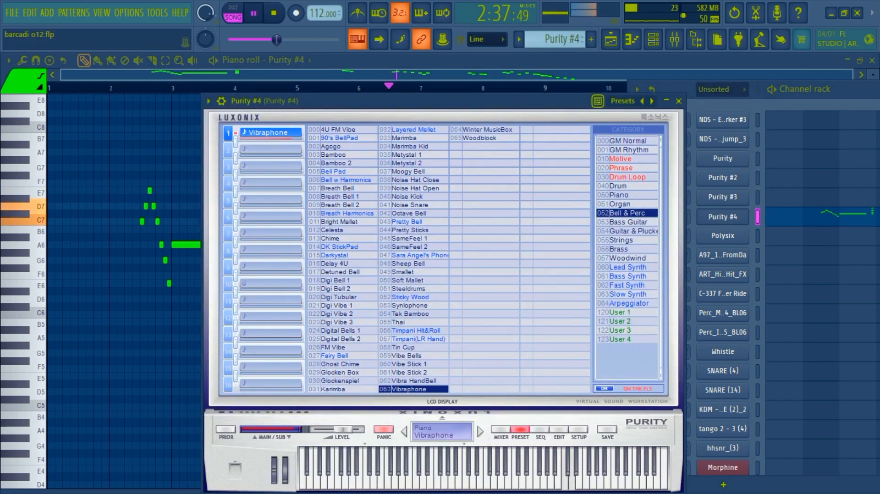
pyautogui.click(678, 101)
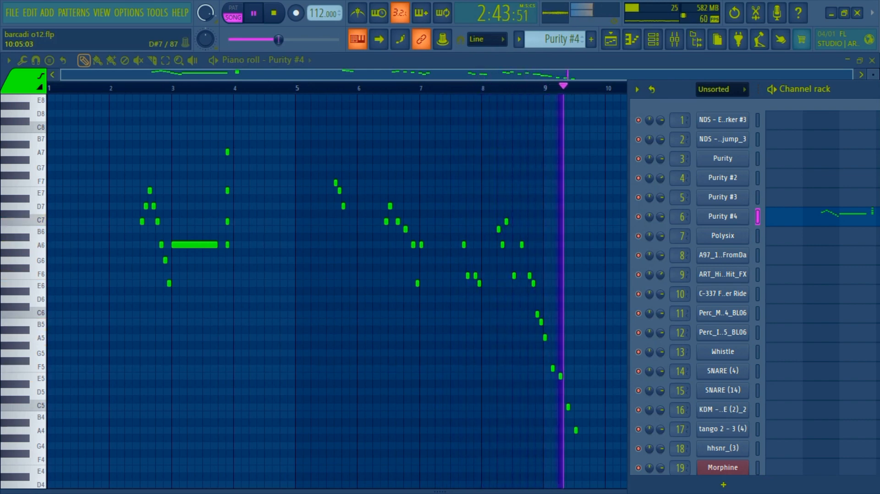
pyautogui.click(610, 39)
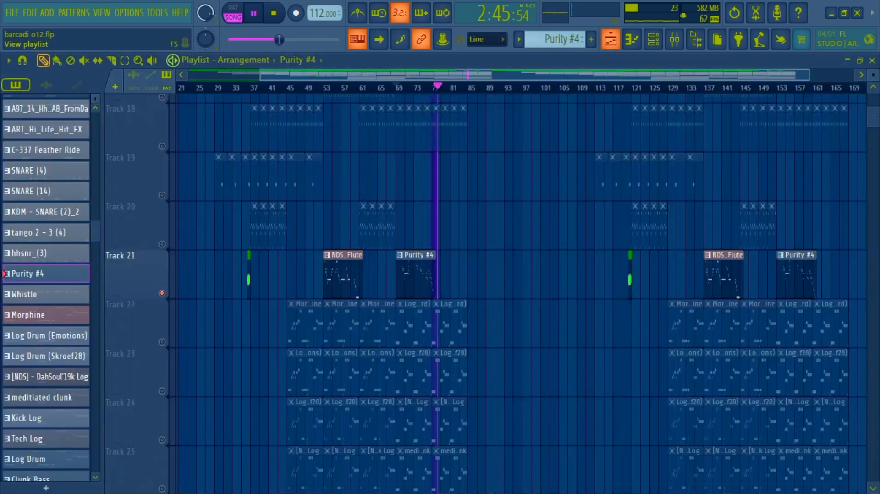
pyautogui.press('space')
# Step: Switch the solo from Track 21 to Track 17 and clear it so that all playlist tracks are unmuted
pyautogui.scroll(4, 520, 293)
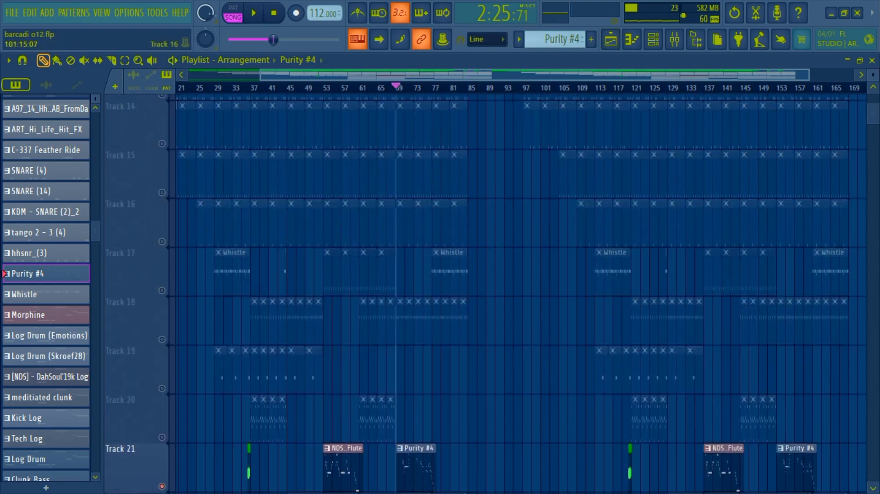
pyautogui.scroll(1, 162, 342)
pyautogui.rightClick(162, 341)
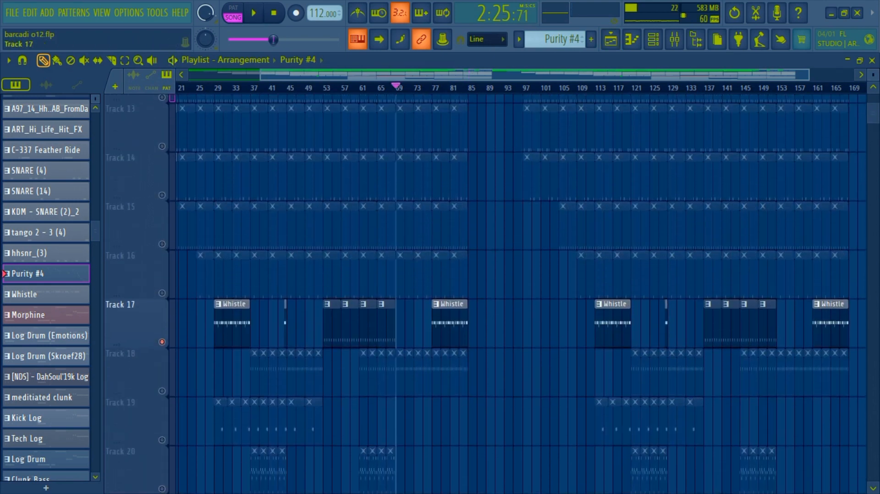
pyautogui.rightClick(162, 342)
# Step: Solo Track 4 and play its effect clips around bar 69 and from bar 79, stopping playback at the end
pyautogui.scroll(8, 485, 294)
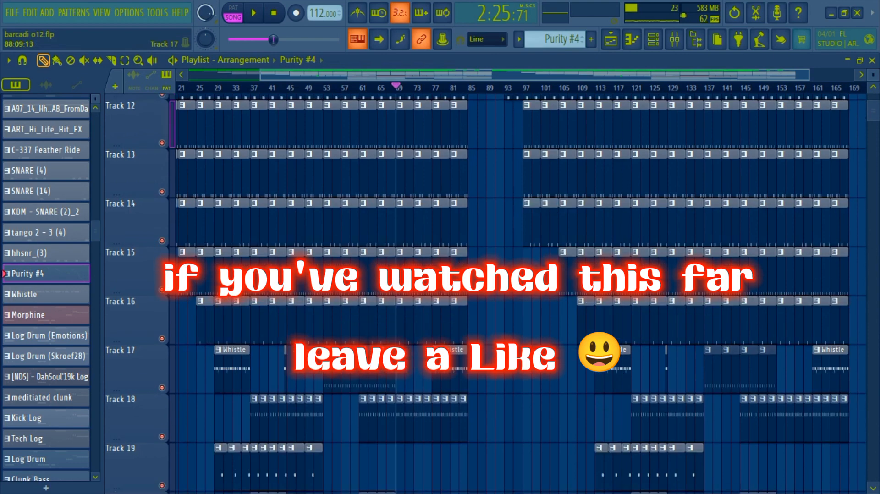
pyautogui.scroll(3, 485, 293)
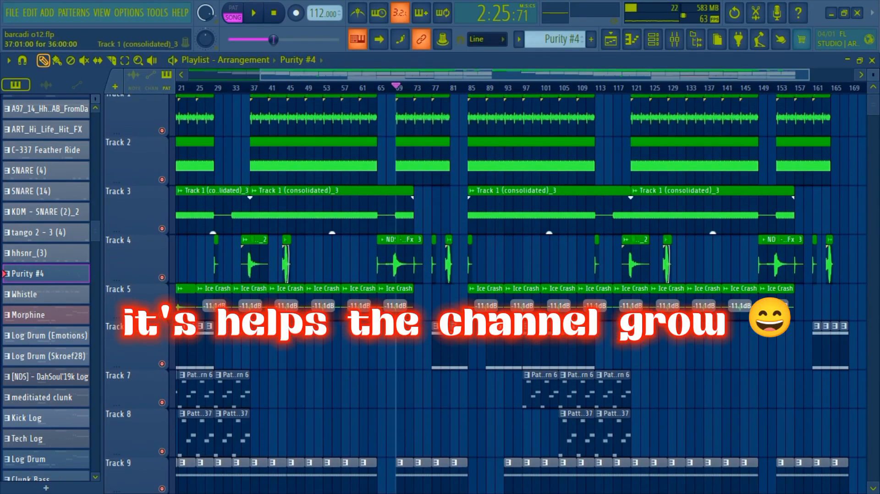
pyautogui.rightClick(162, 278)
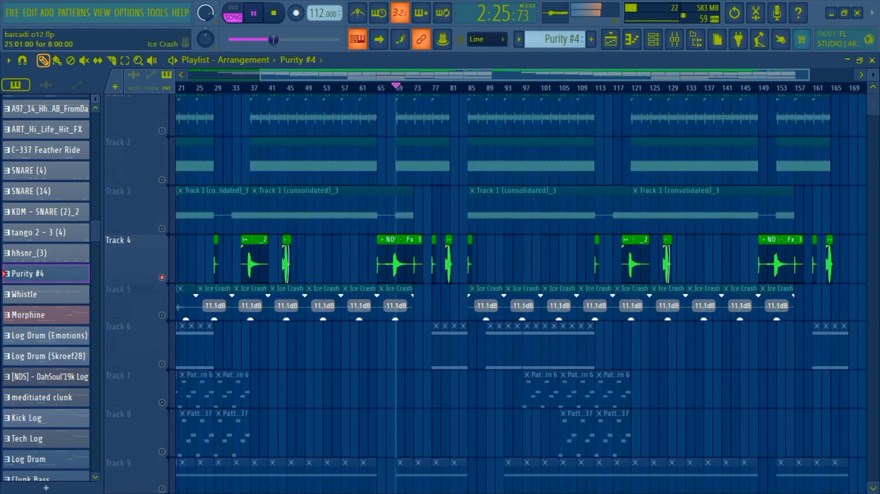
pyautogui.press('space')
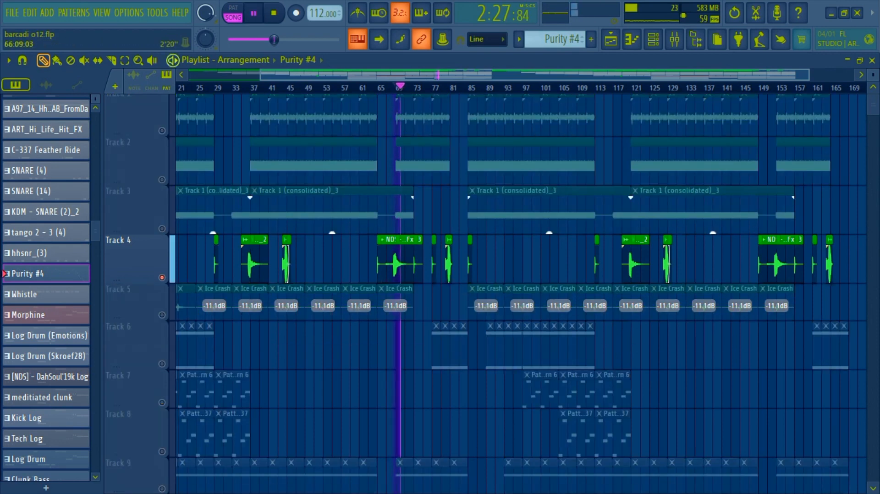
pyautogui.click(384, 87)
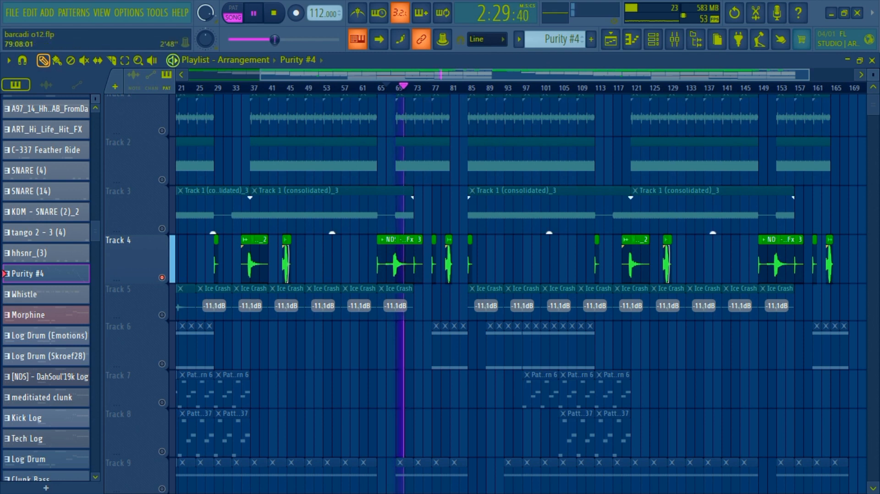
pyautogui.press('space')
pyautogui.click(443, 87)
pyautogui.press('space')
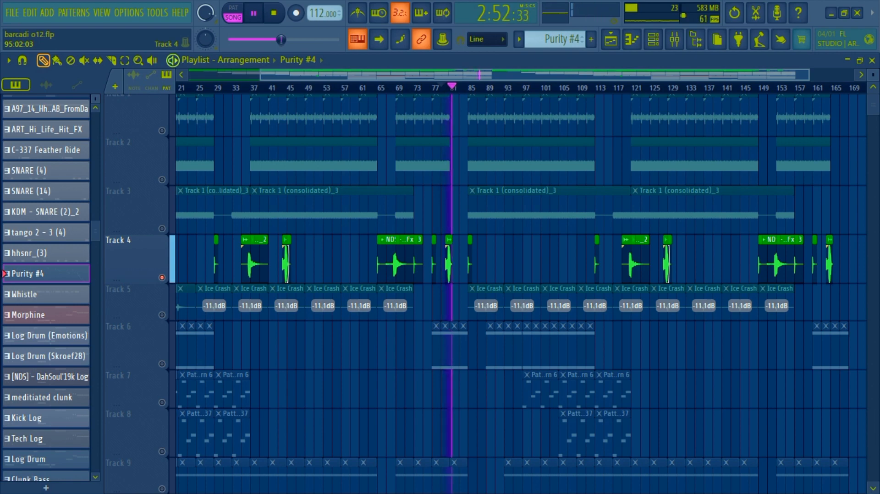
pyautogui.press('space')
# Step: Clear the Track 4 solo to unmute all tracks and set the playhead at bar 31 of the full arrangement
pyautogui.rightClick(162, 277)
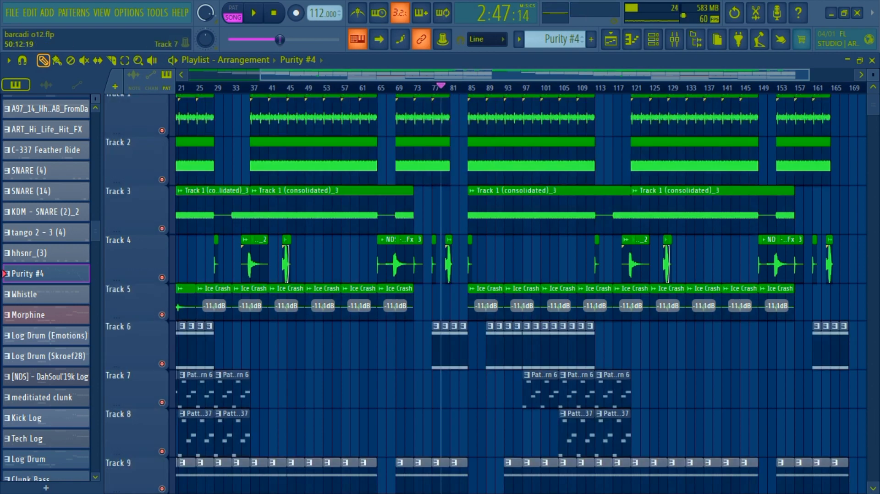
pyautogui.keyDown('ctrl'); pyautogui.rightClick(508, 362); pyautogui.keyUp('ctrl')
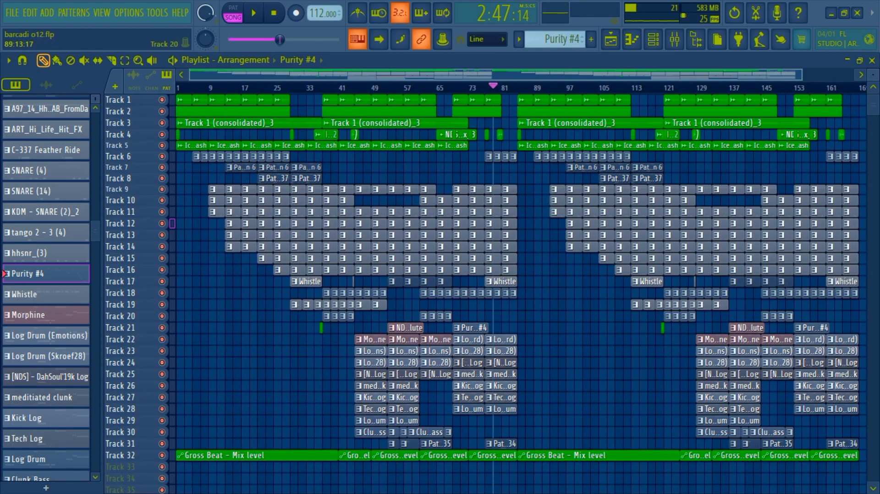
pyautogui.scroll(-4, 521, 294)
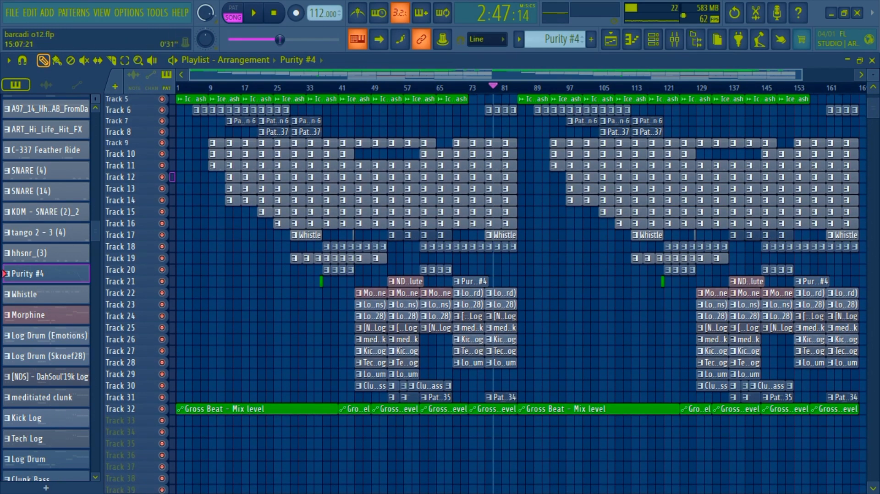
pyautogui.click(297, 87)
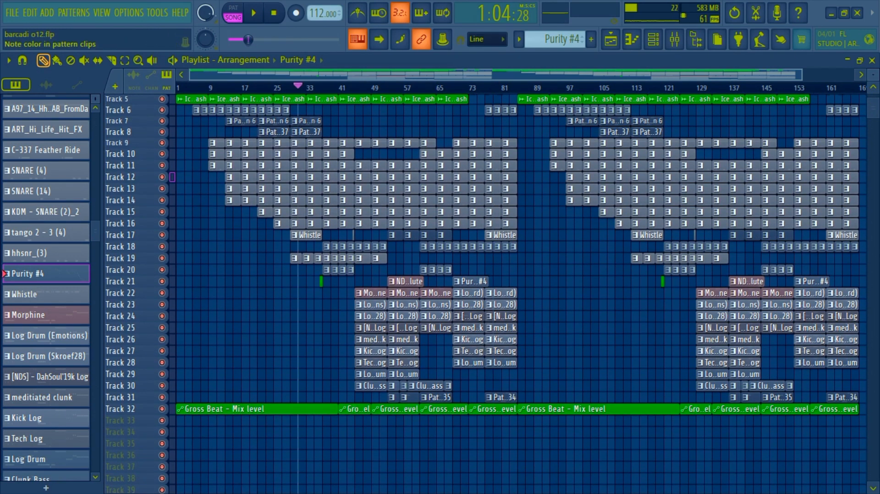